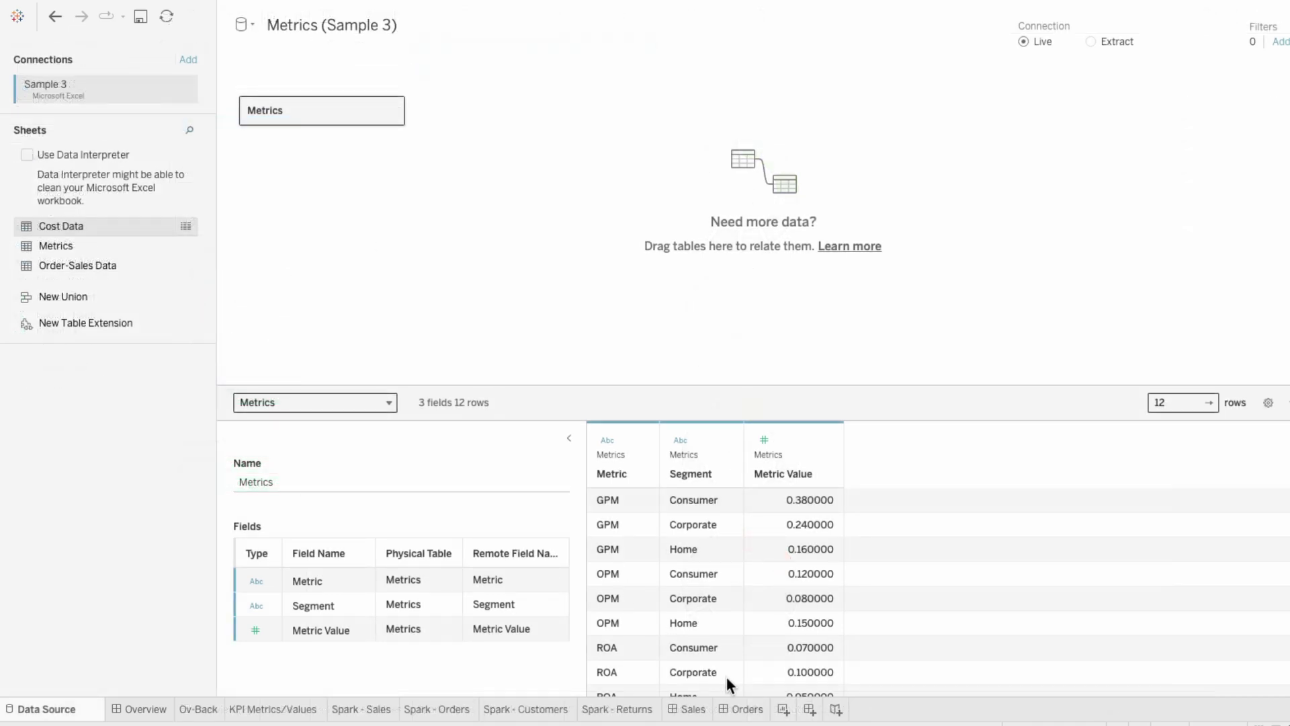
Create a new worksheet before the Sales sheet and name it 'Seg Donuts'.
left_click(782, 709)
left_click_drag(790, 711, 674, 710)
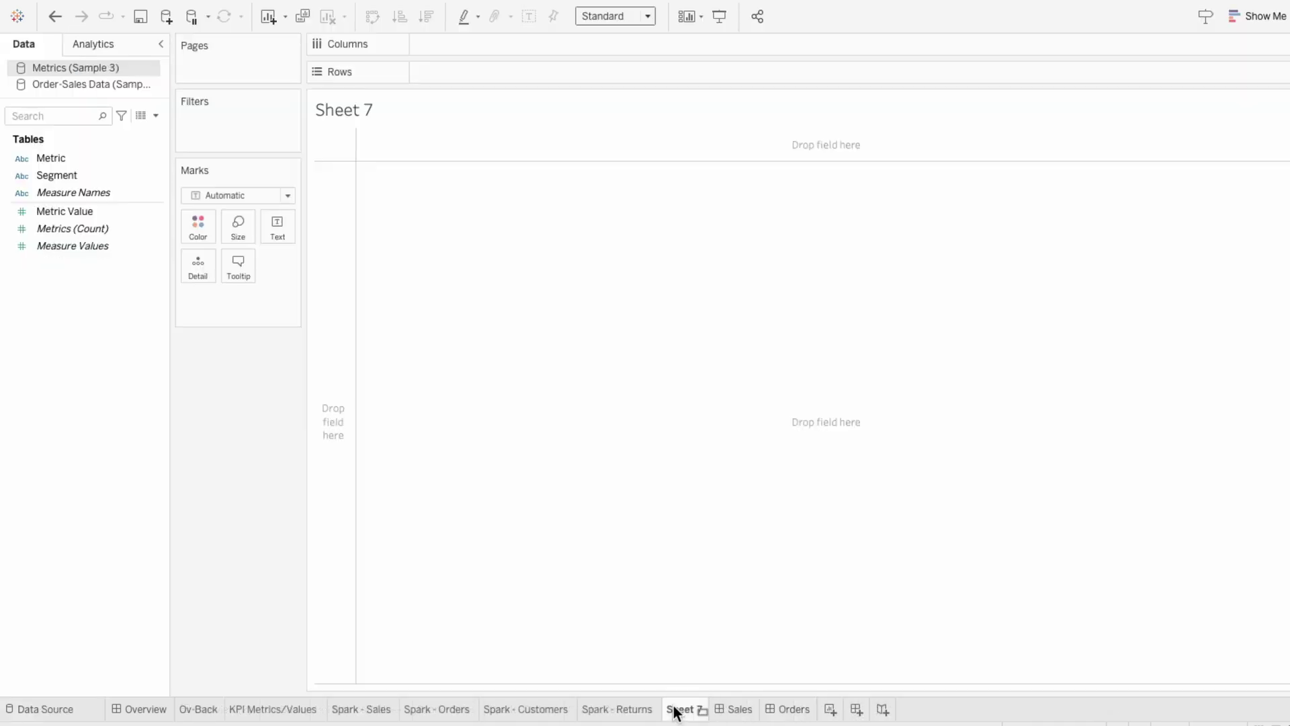
double_click(674, 710)
type("Seg Donuts")
key("Return")
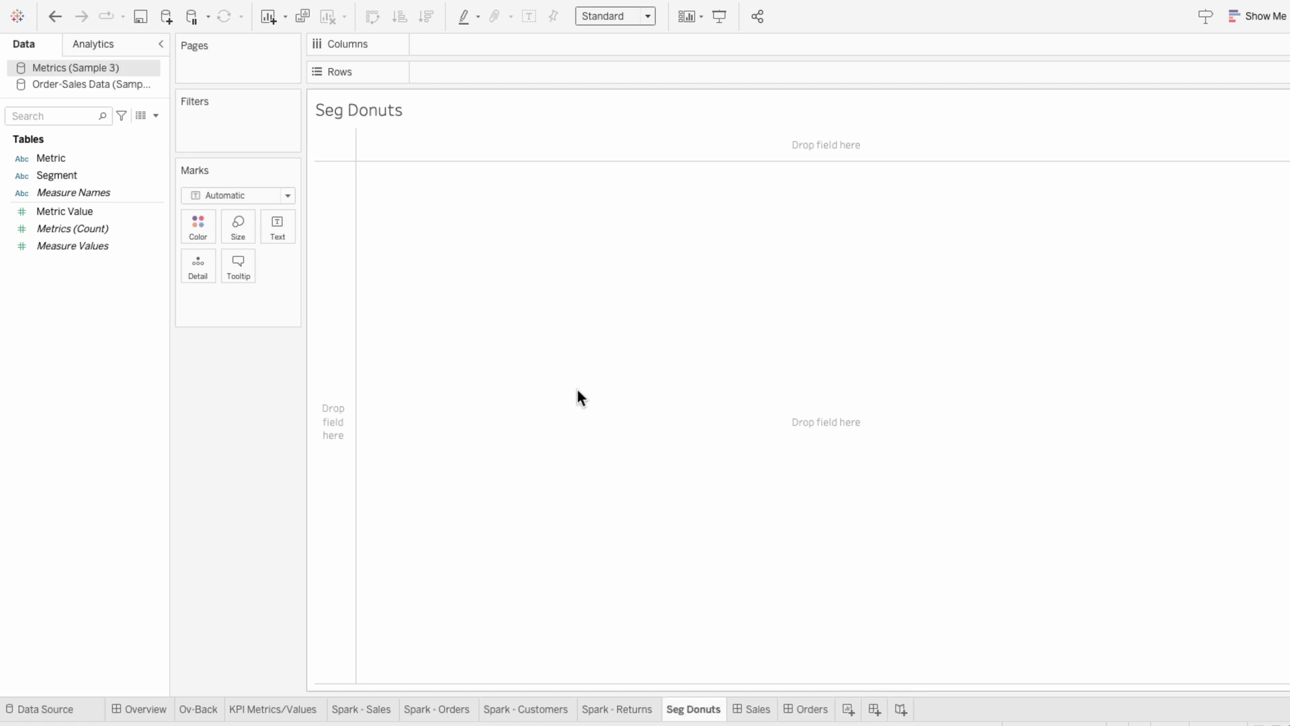
Add two SUM(0) measures to Columns and draw the first as a pie.
double_click(444, 46)
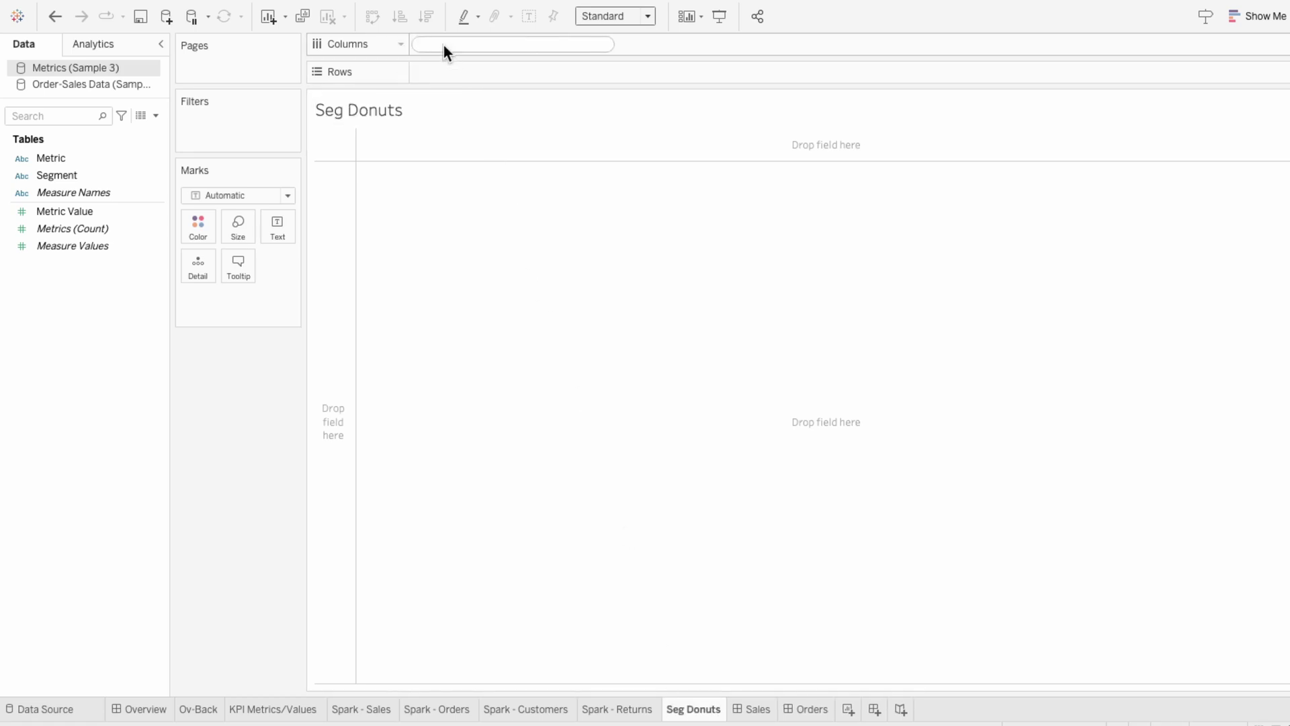
type("0")
key("Return")
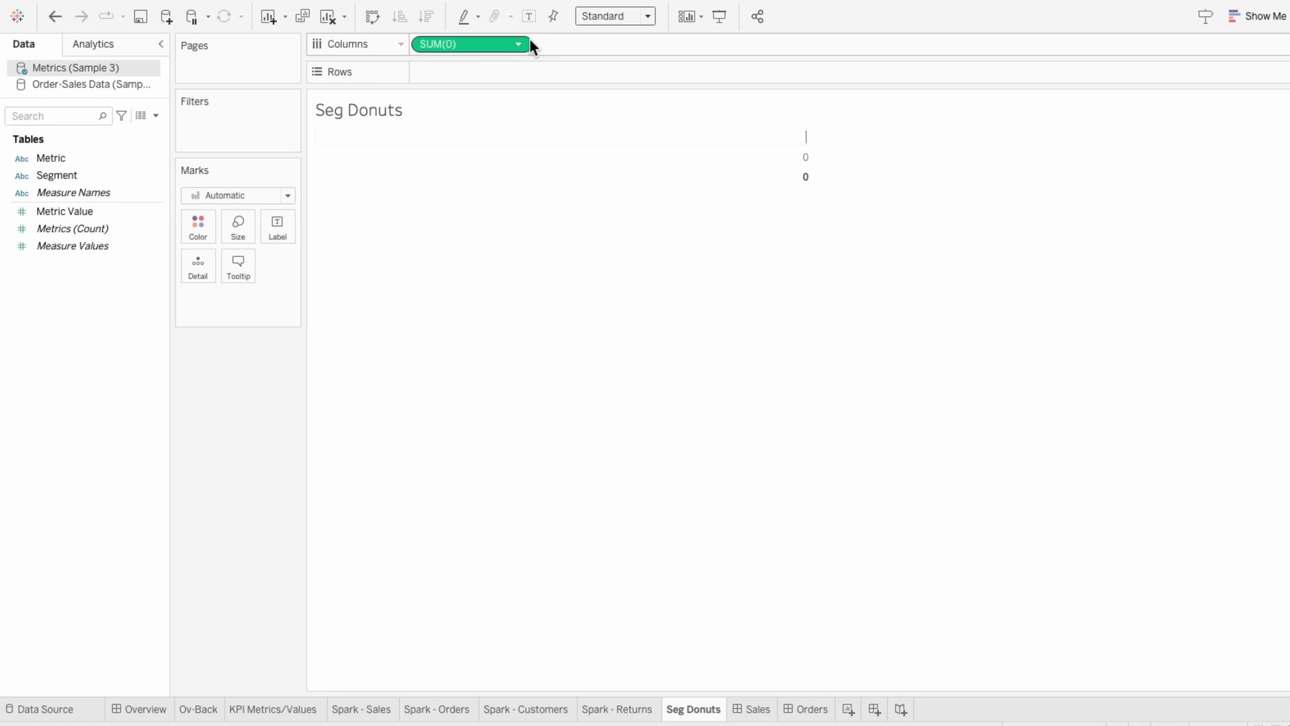
double_click(555, 42)
type("0")
key("Return")
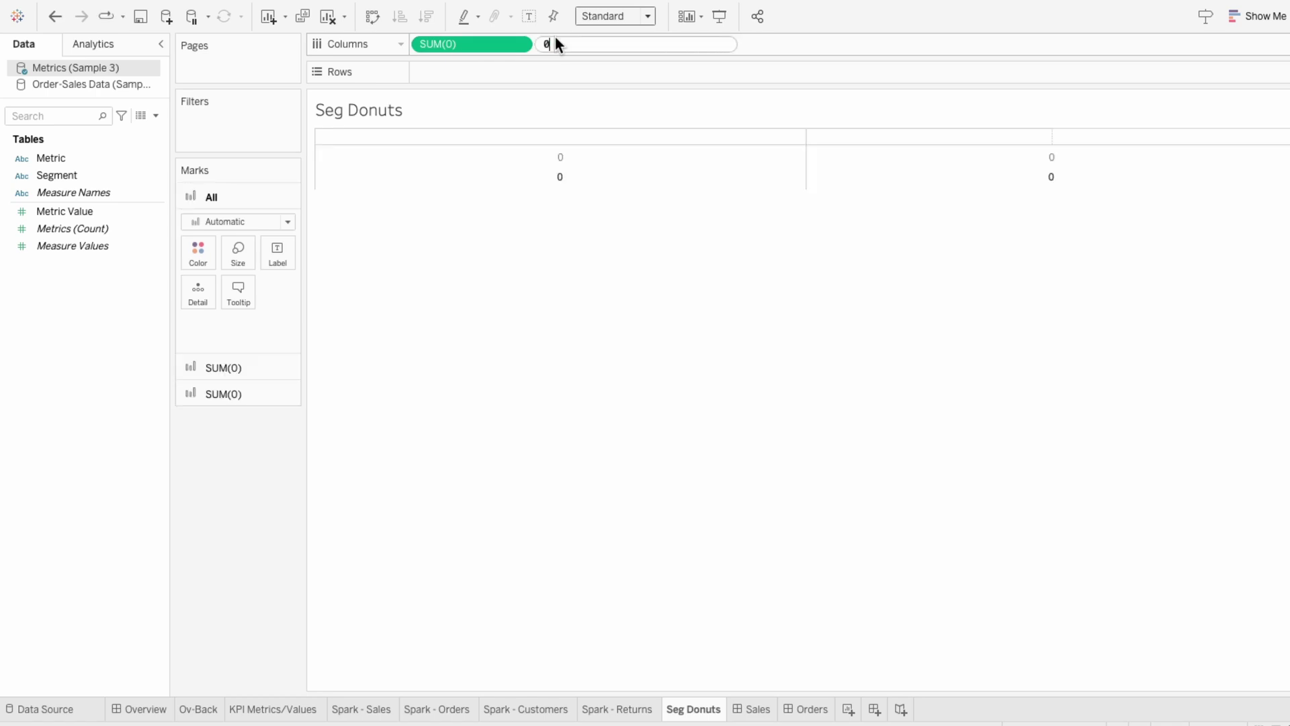
left_click(442, 45)
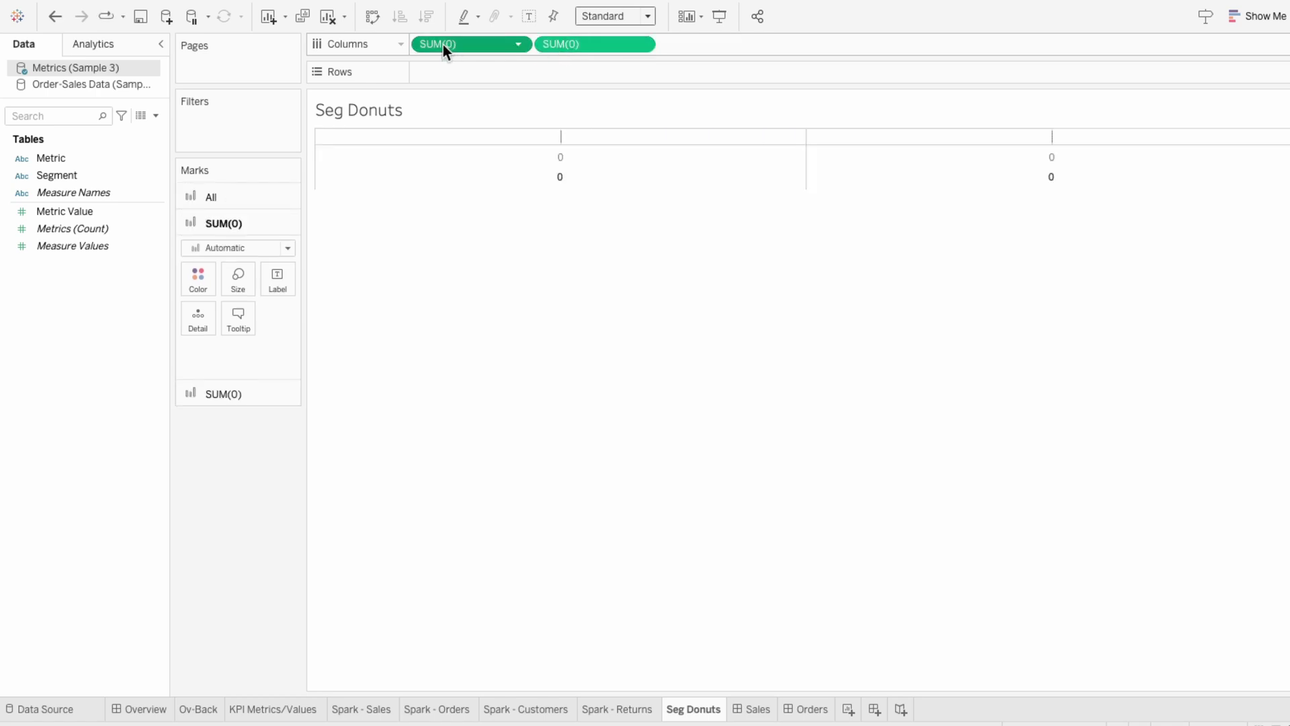
left_click(225, 248)
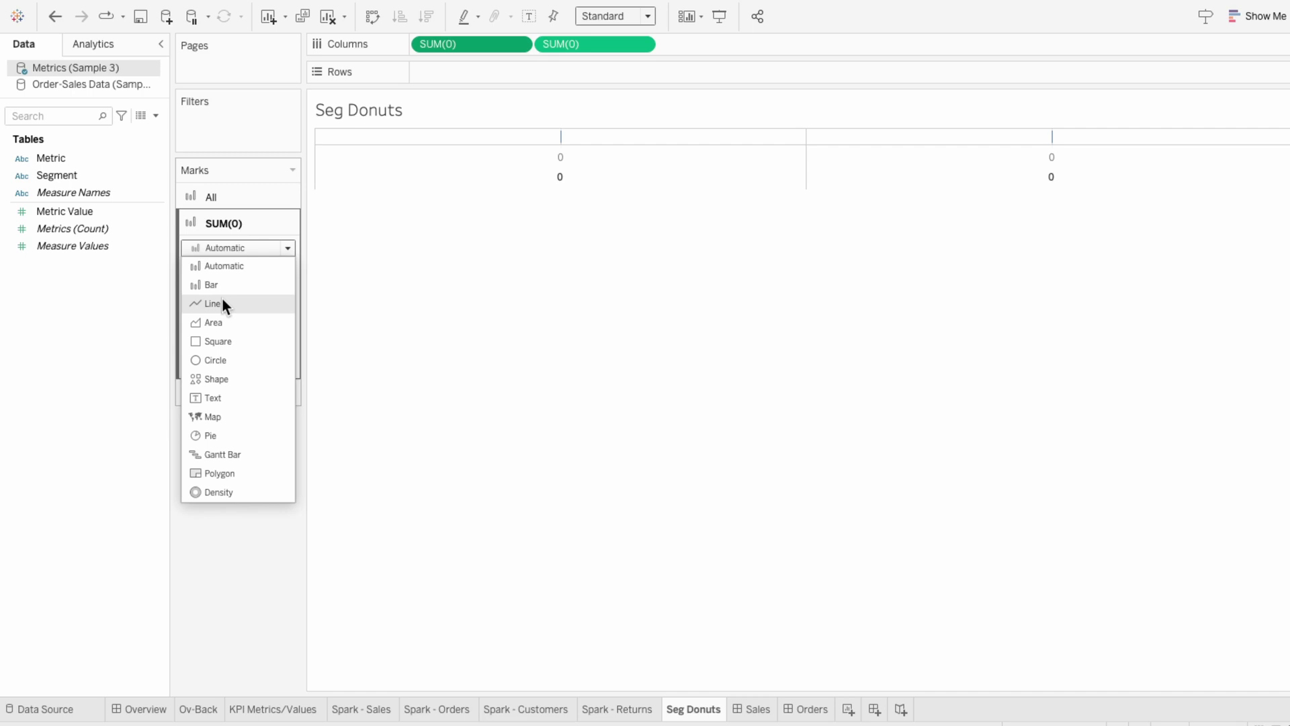
left_click(229, 437)
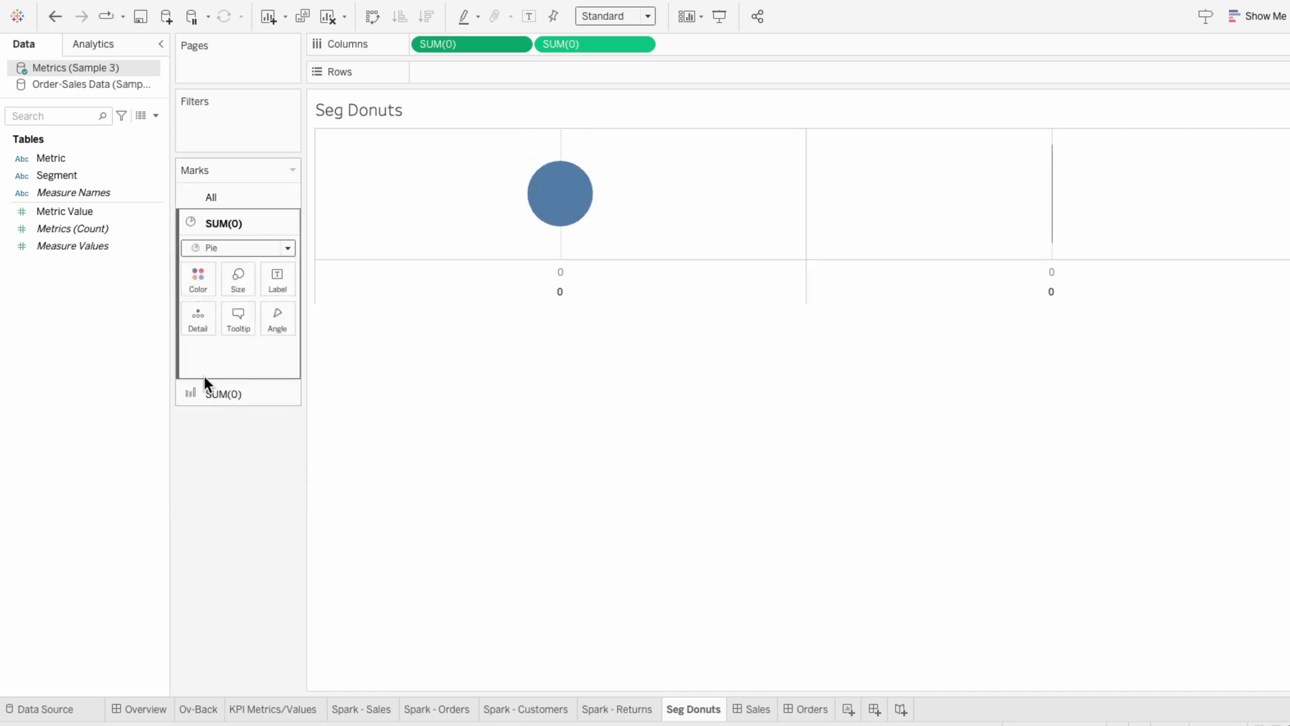
Use Measure Values as the pie's Angle.
left_click_drag(91, 245, 264, 347)
left_click(193, 352)
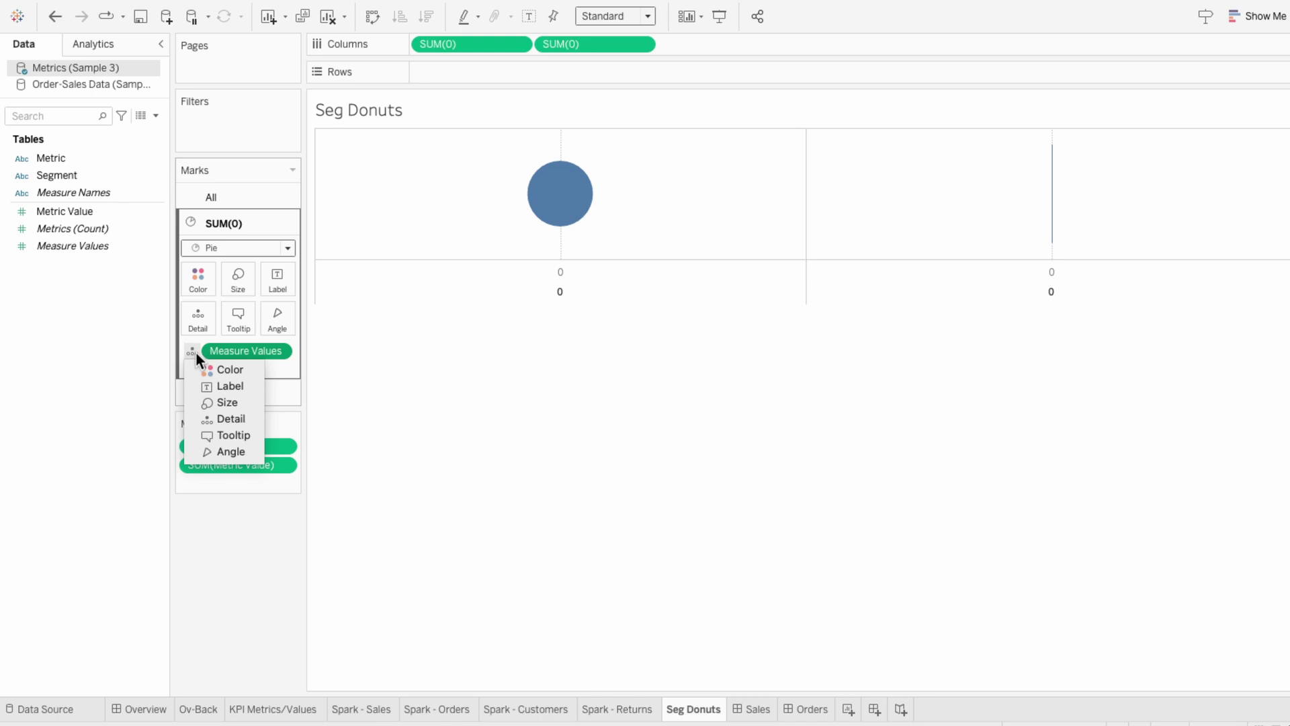
left_click(218, 447)
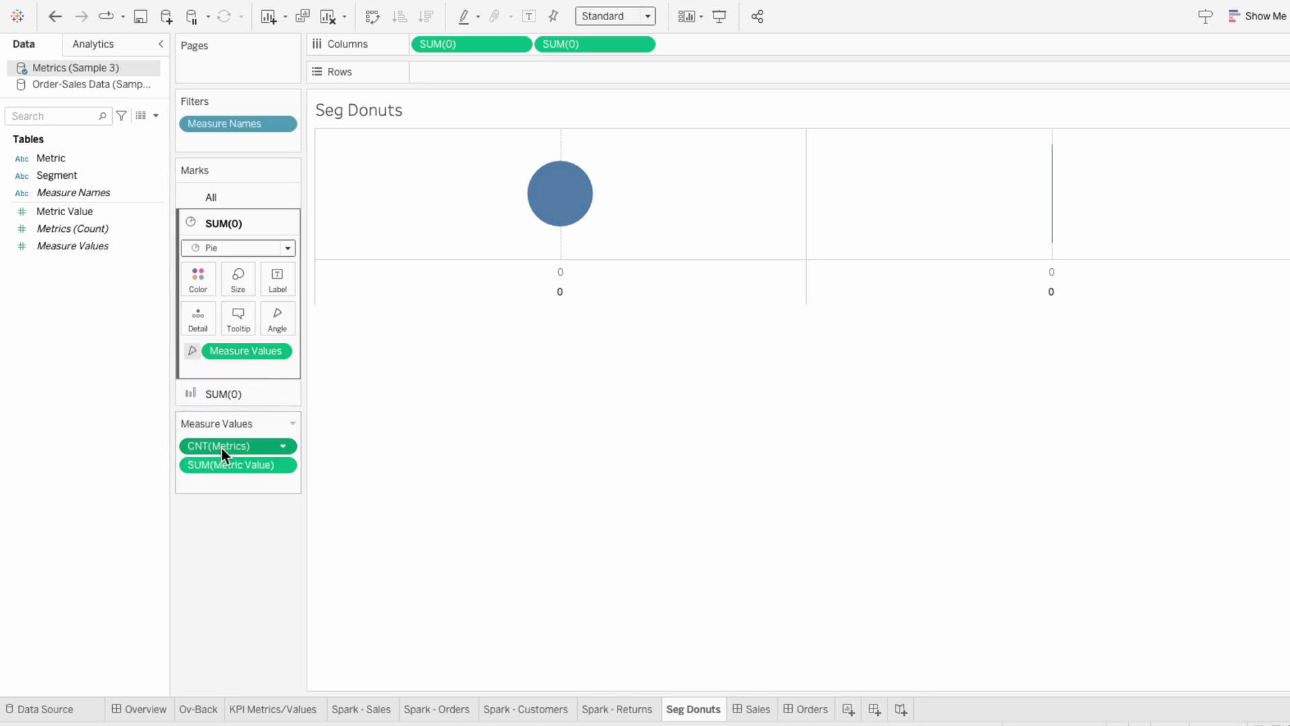
Add a 1-sum([Metric Value]) remainder to Measure Values and remove CNT(Metrics).
double_click(227, 480)
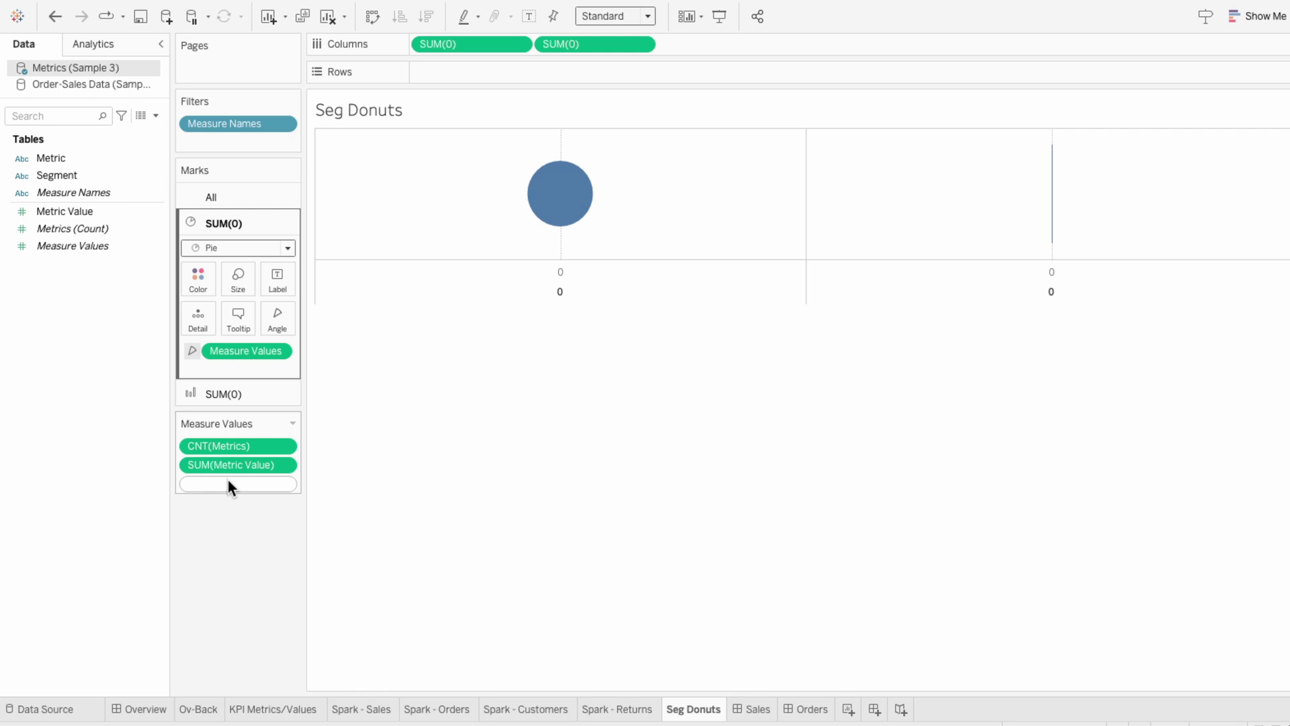
type("1-sum(")
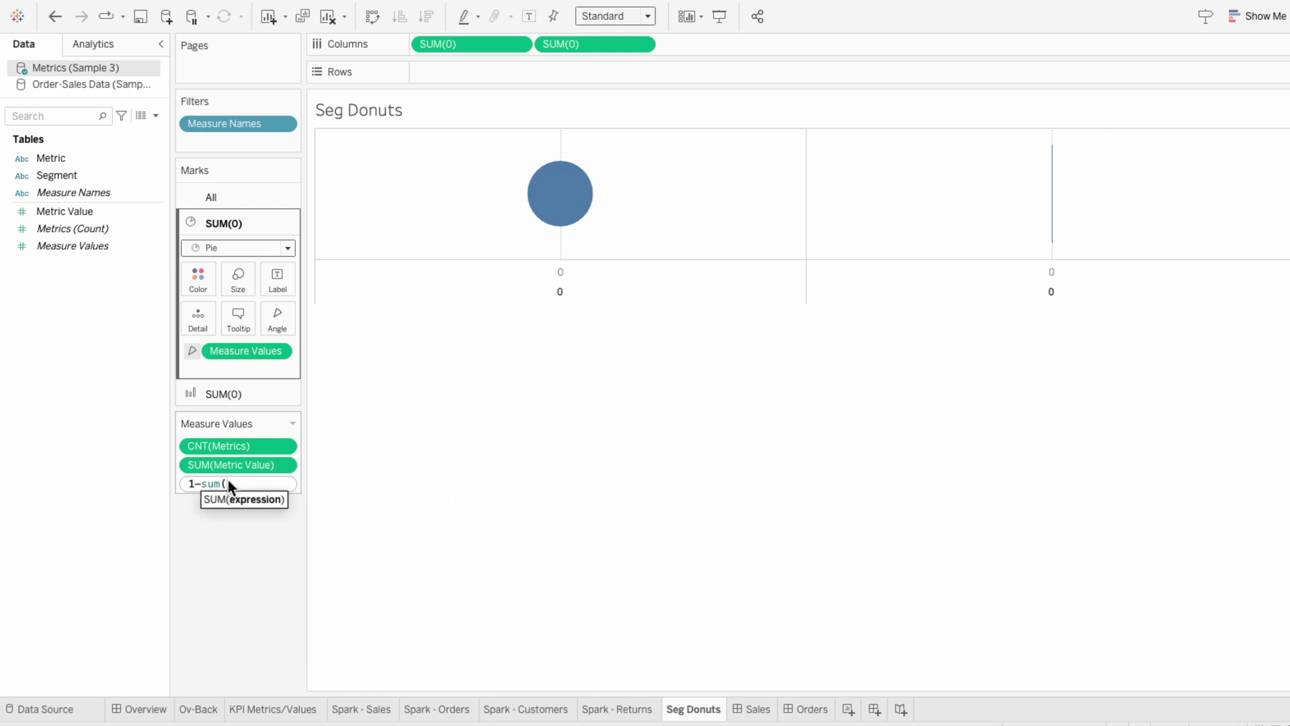
type("metri")
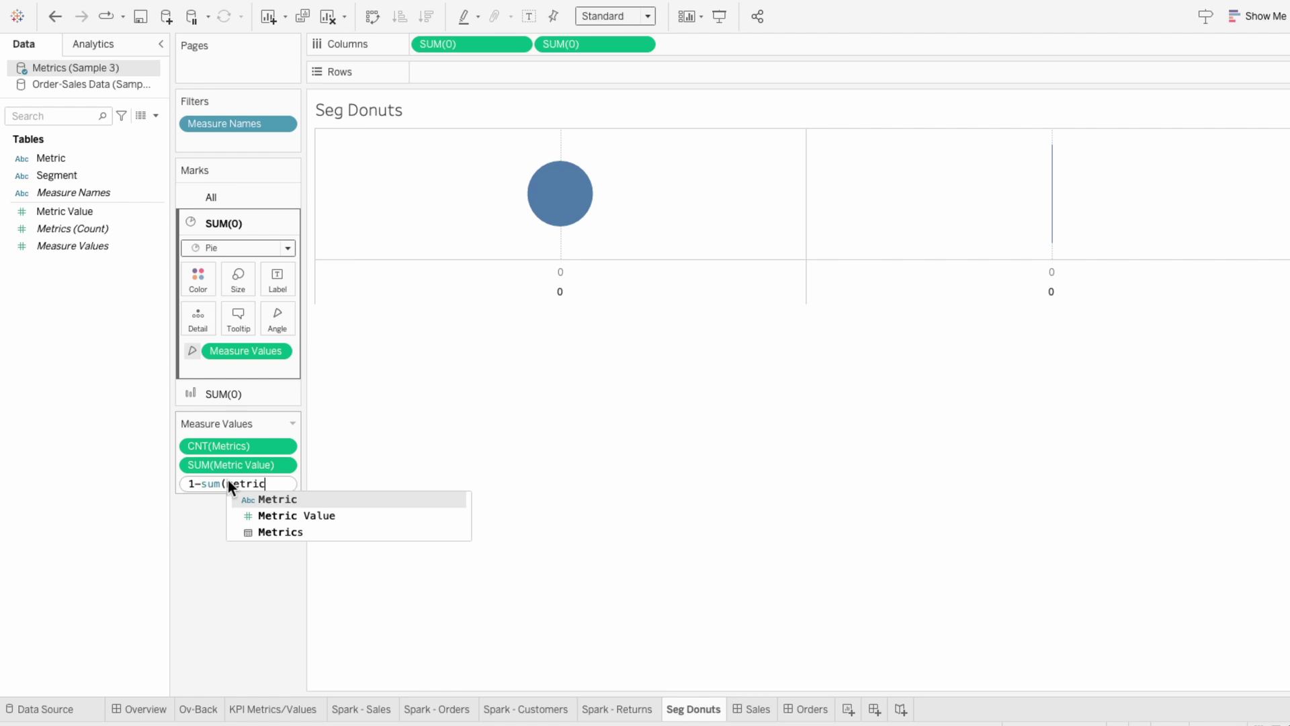
type("c")
key("Down")
key("Return")
key("Return")
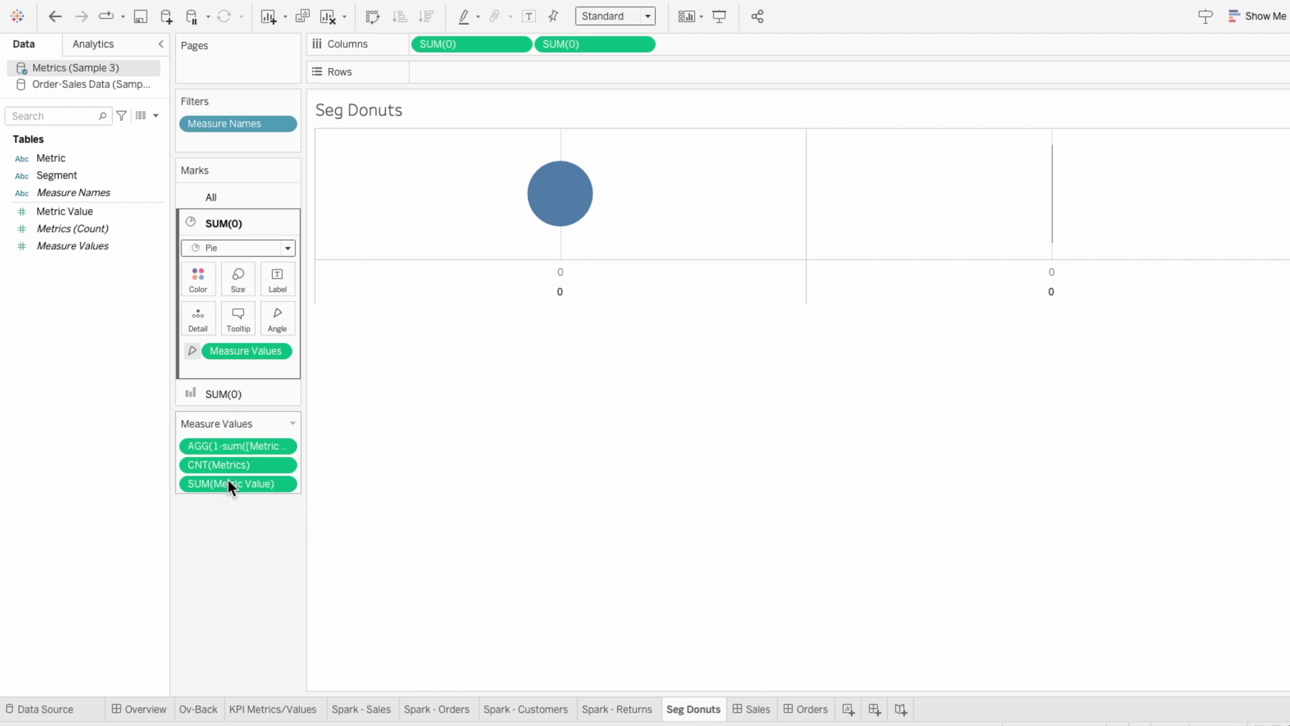
left_click(227, 464)
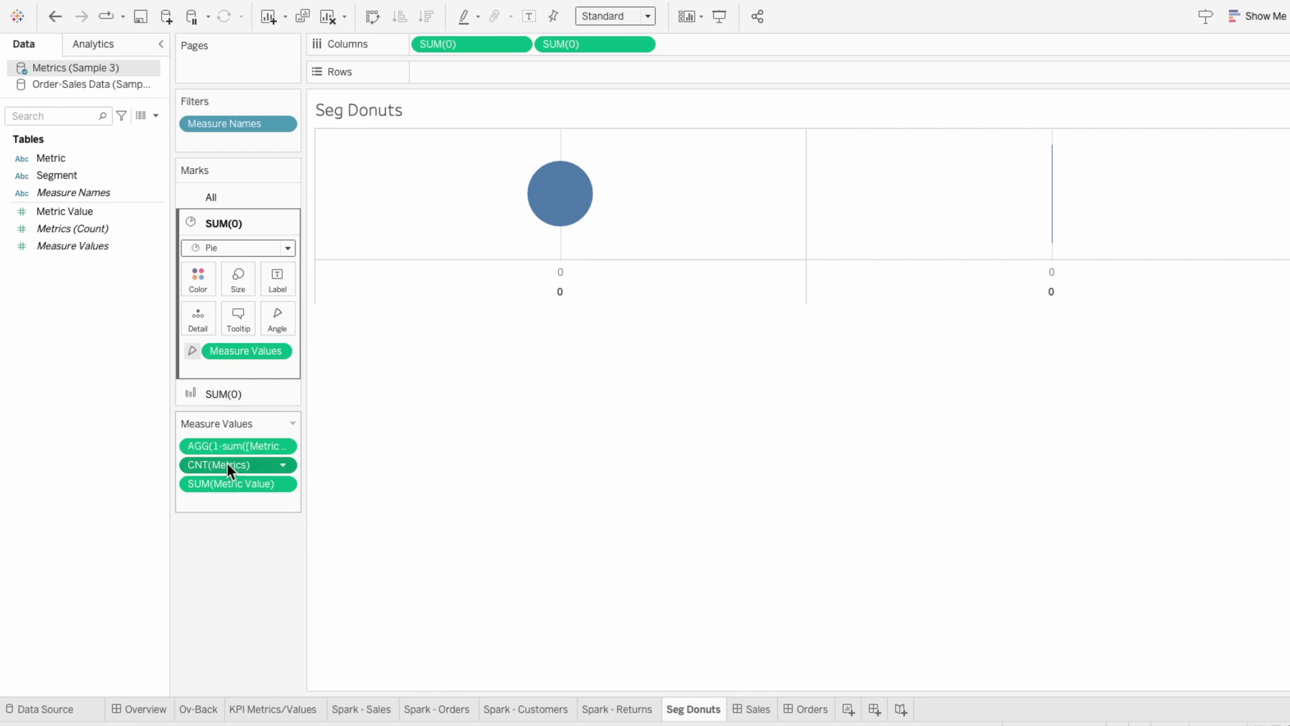
key("Delete")
left_click_drag(227, 450, 221, 480)
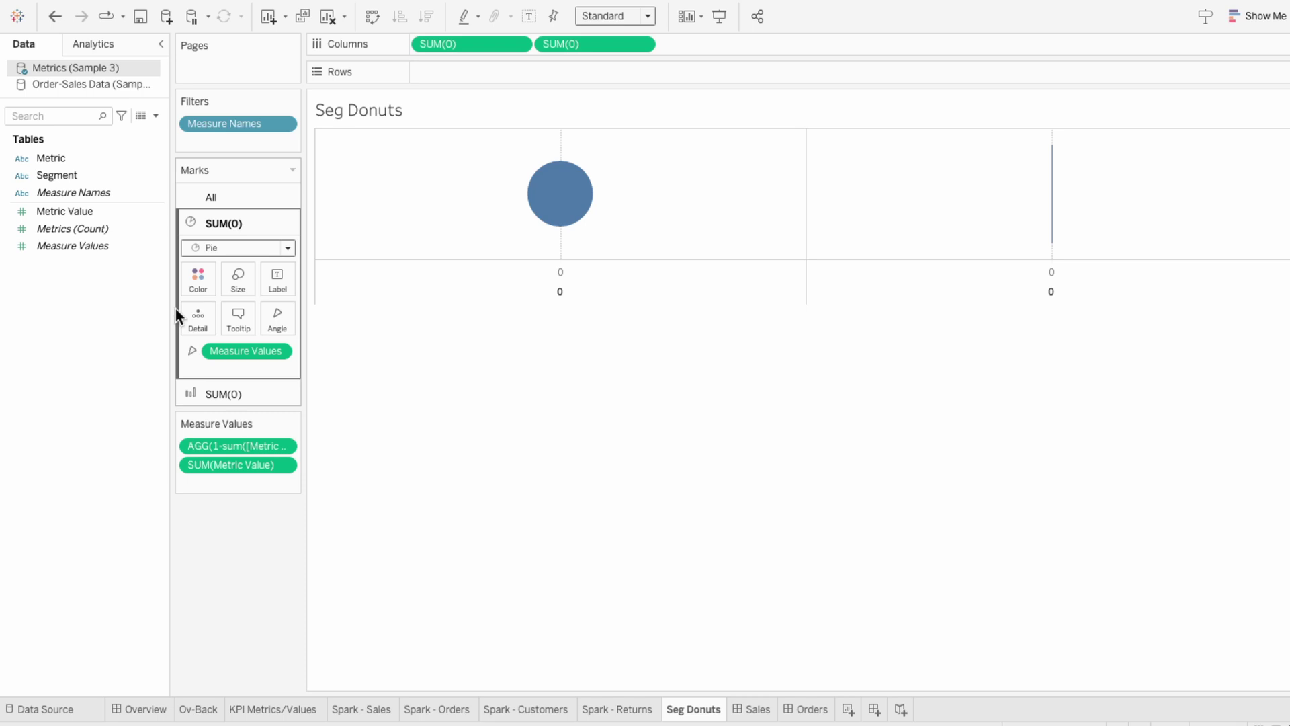
Colour the pie slices by Measure Names.
left_click_drag(101, 195, 193, 368)
left_click(193, 370)
left_click(200, 385)
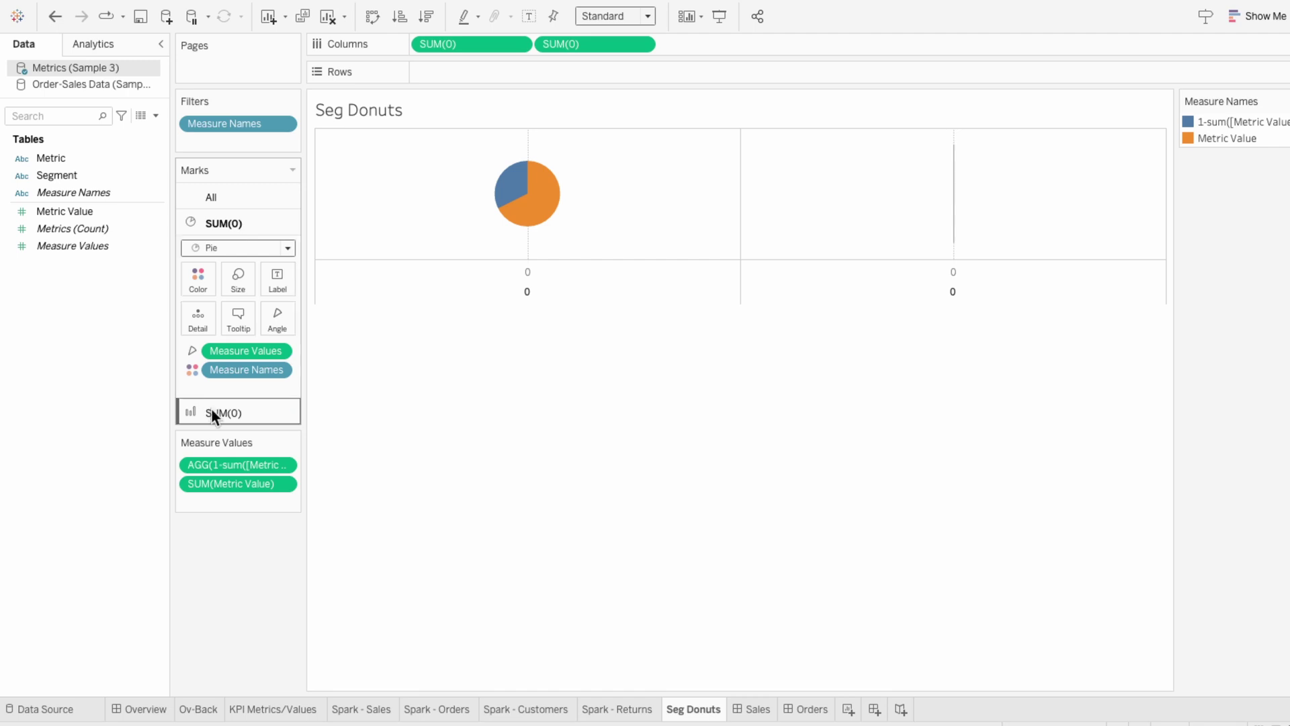
Make the second SUM(0) a Shape mark using the blank shape from My Shapes.
left_click(211, 410)
left_click(215, 272)
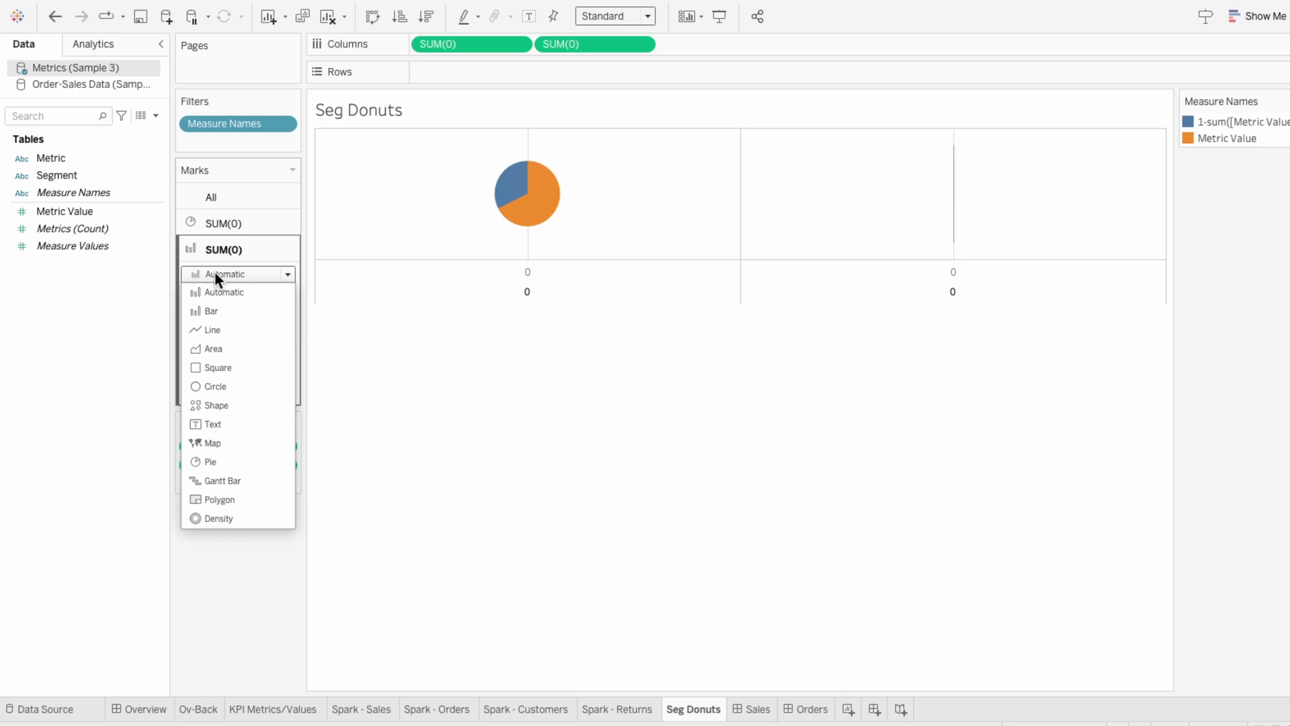
left_click(235, 407)
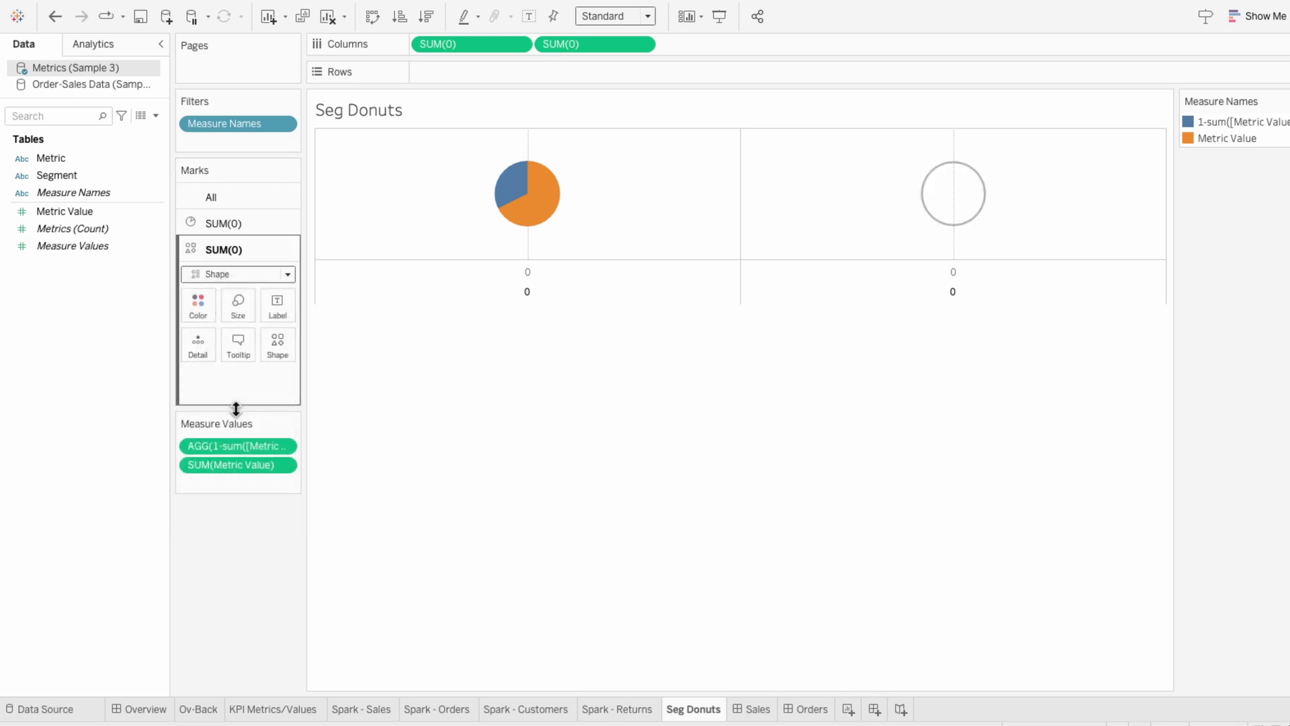
left_click(281, 336)
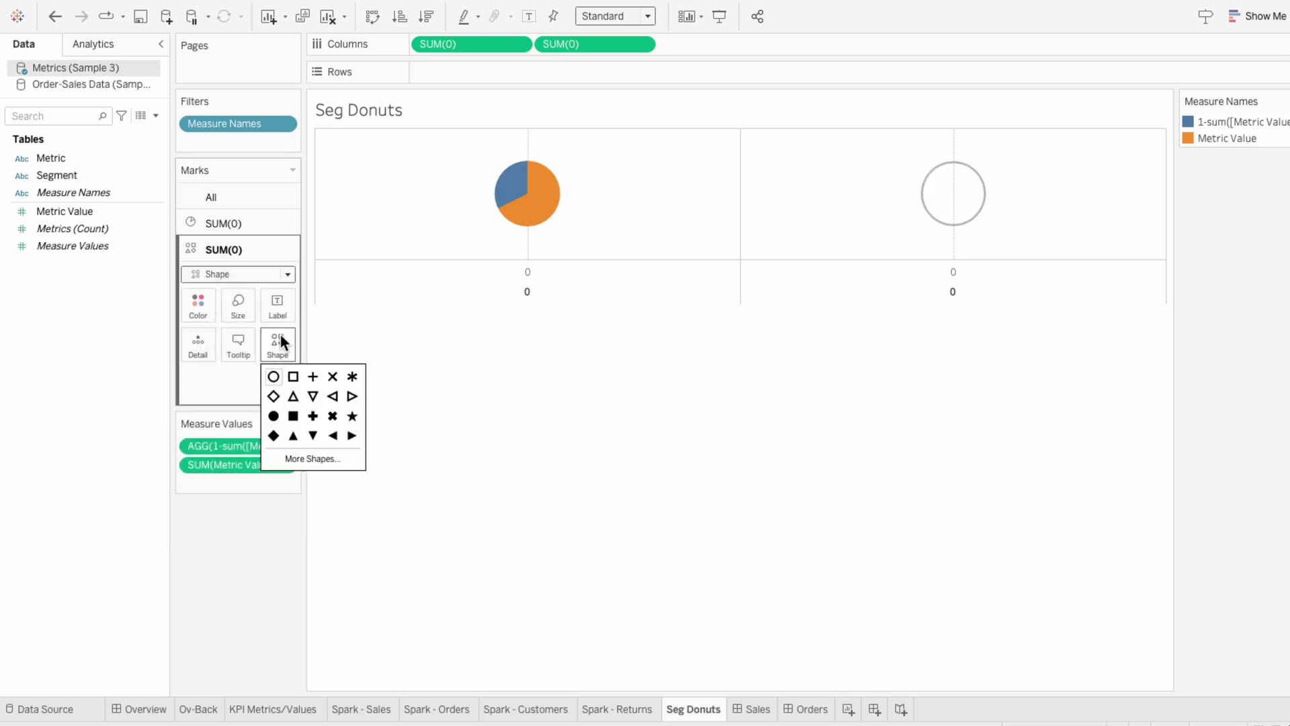
left_click(304, 457)
left_click(678, 240)
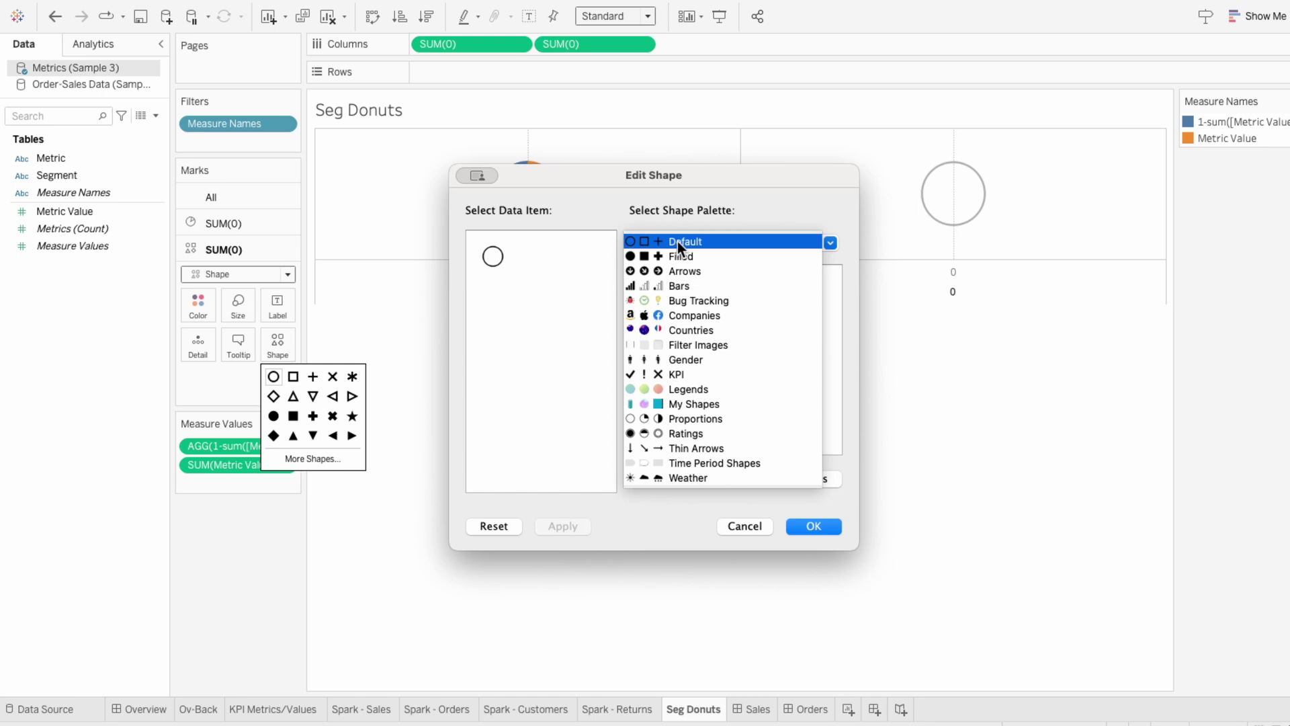
left_click(679, 404)
scroll(679, 406, "down", 3)
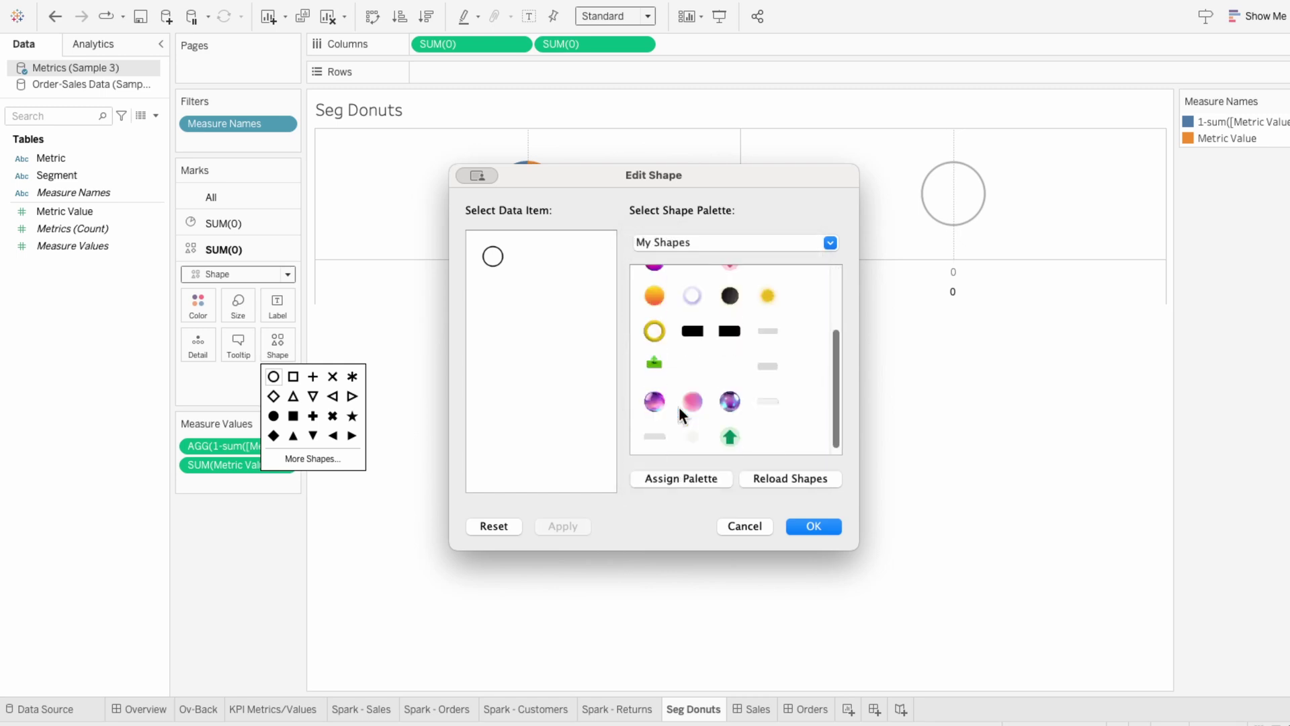
left_click(731, 361)
left_click(838, 528)
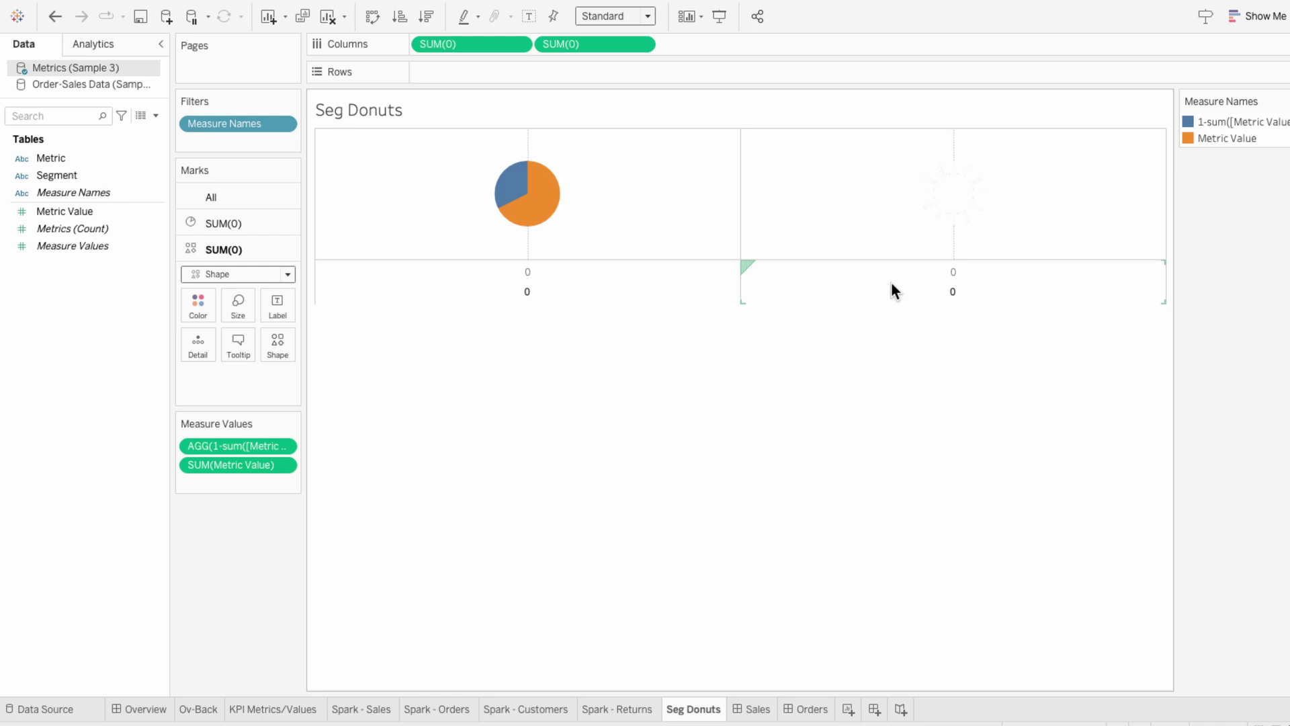
Overlay the pie and shape layers on a synchronized dual axis to form the donut.
right_click(586, 42)
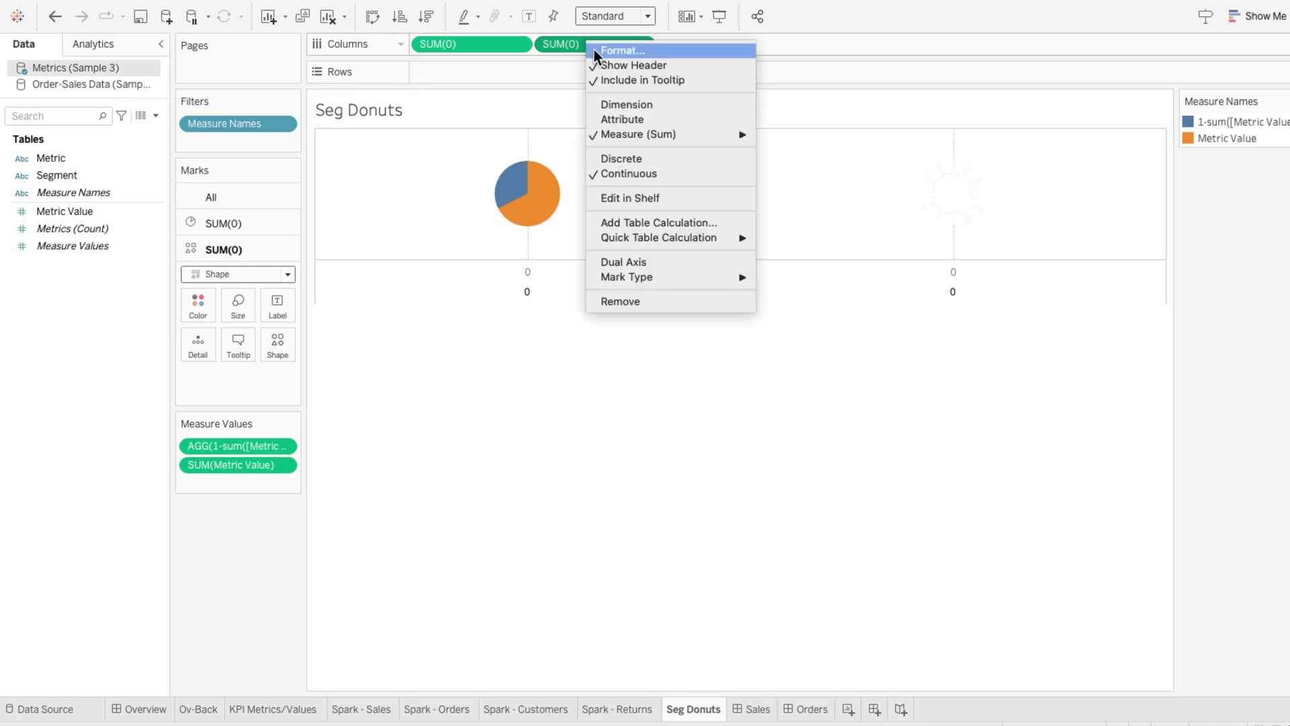
left_click(629, 262)
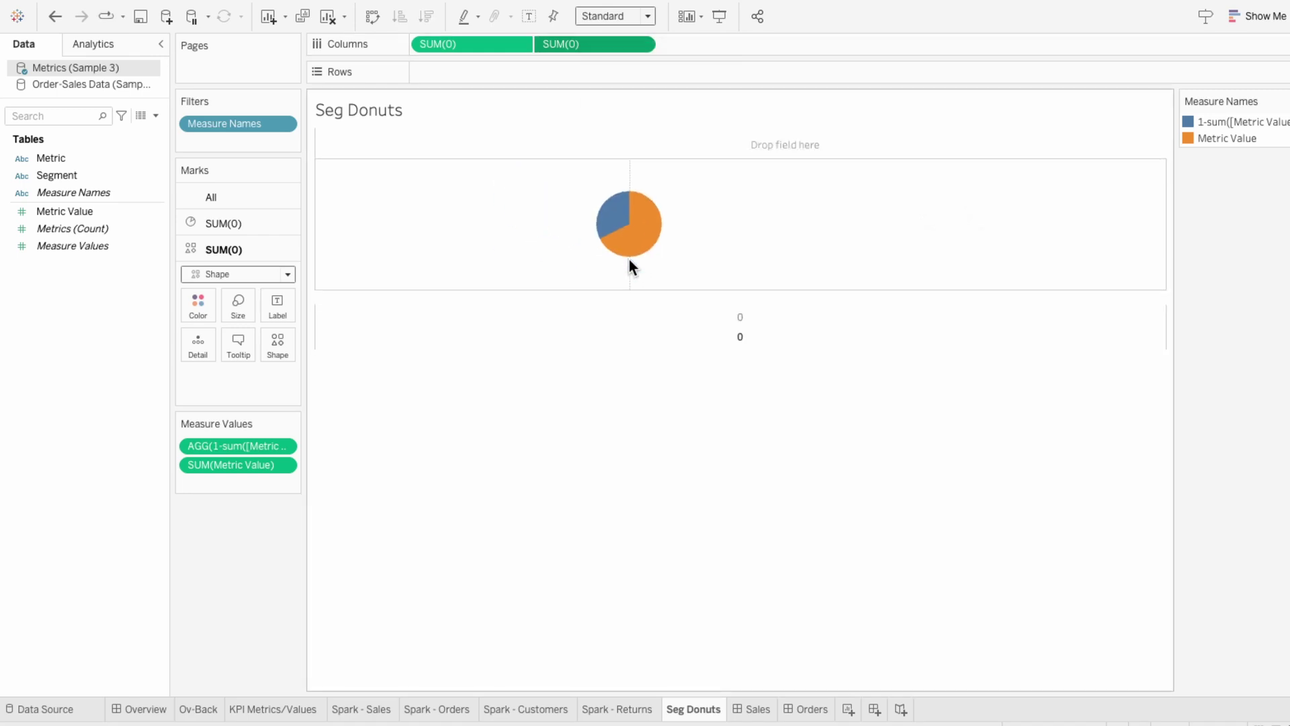
right_click(645, 164)
left_click(674, 251)
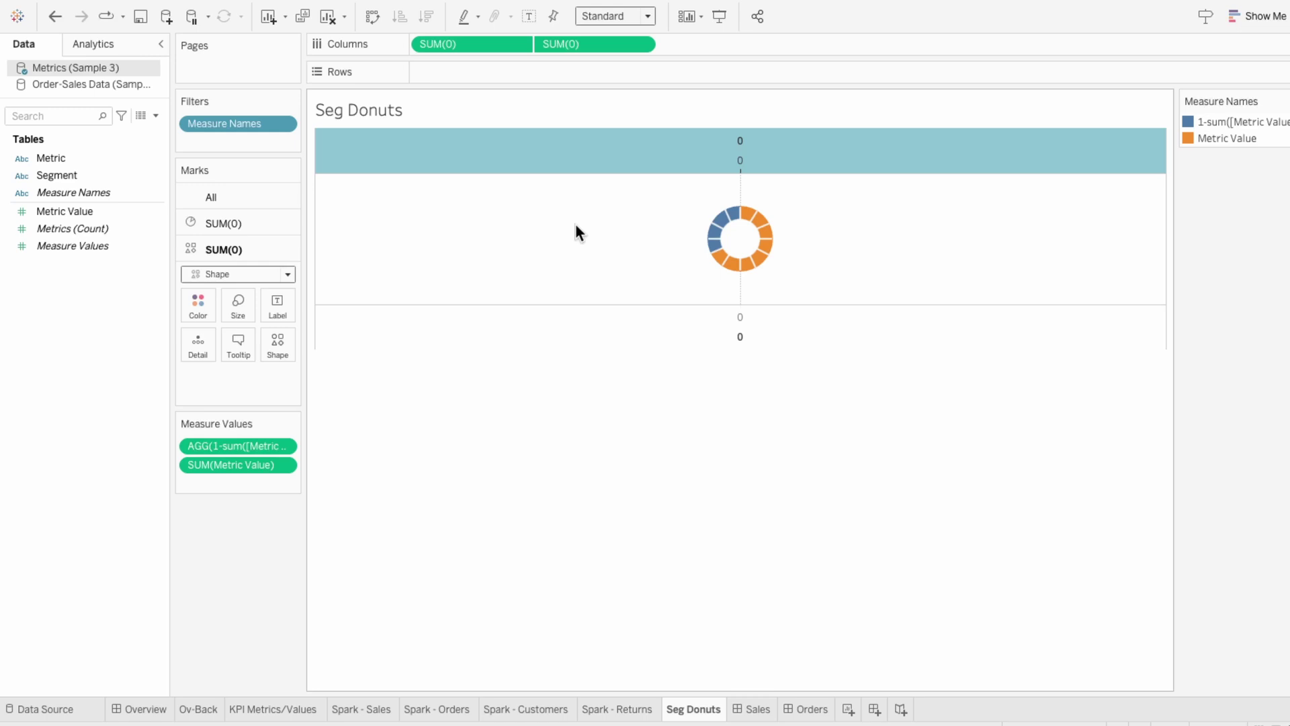
left_click(245, 310)
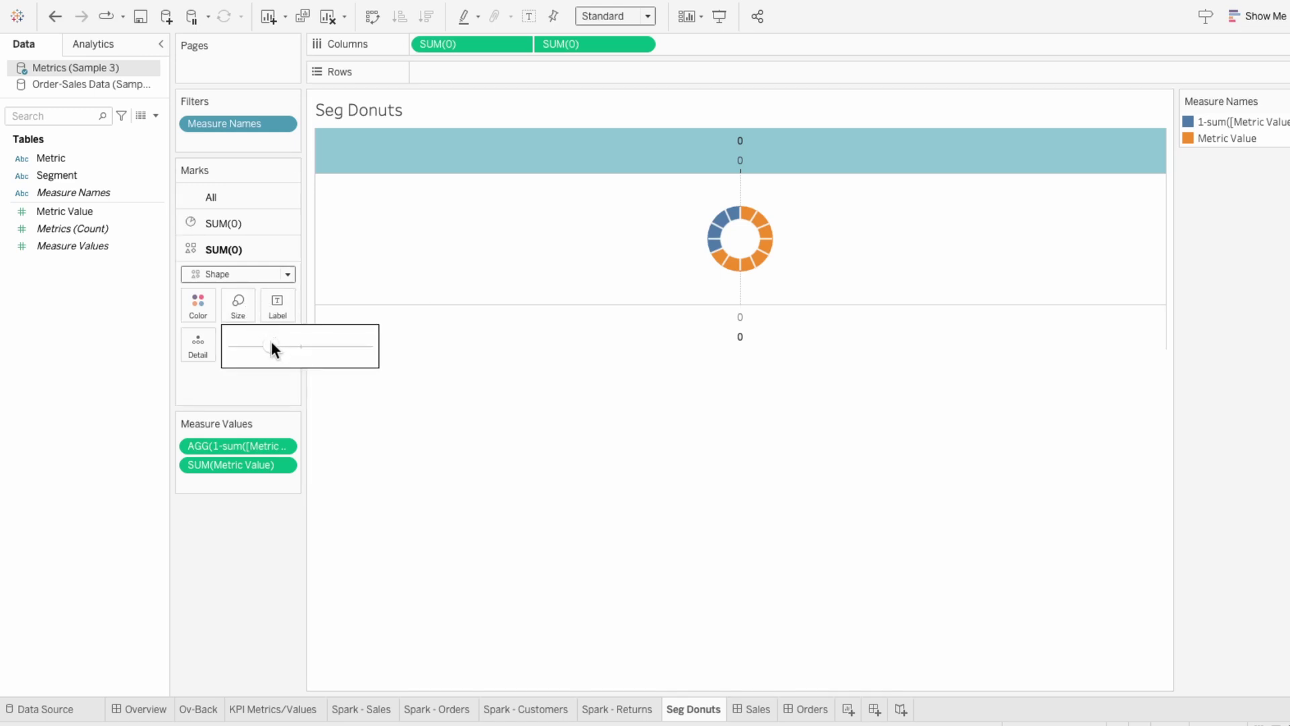
left_click(546, 381)
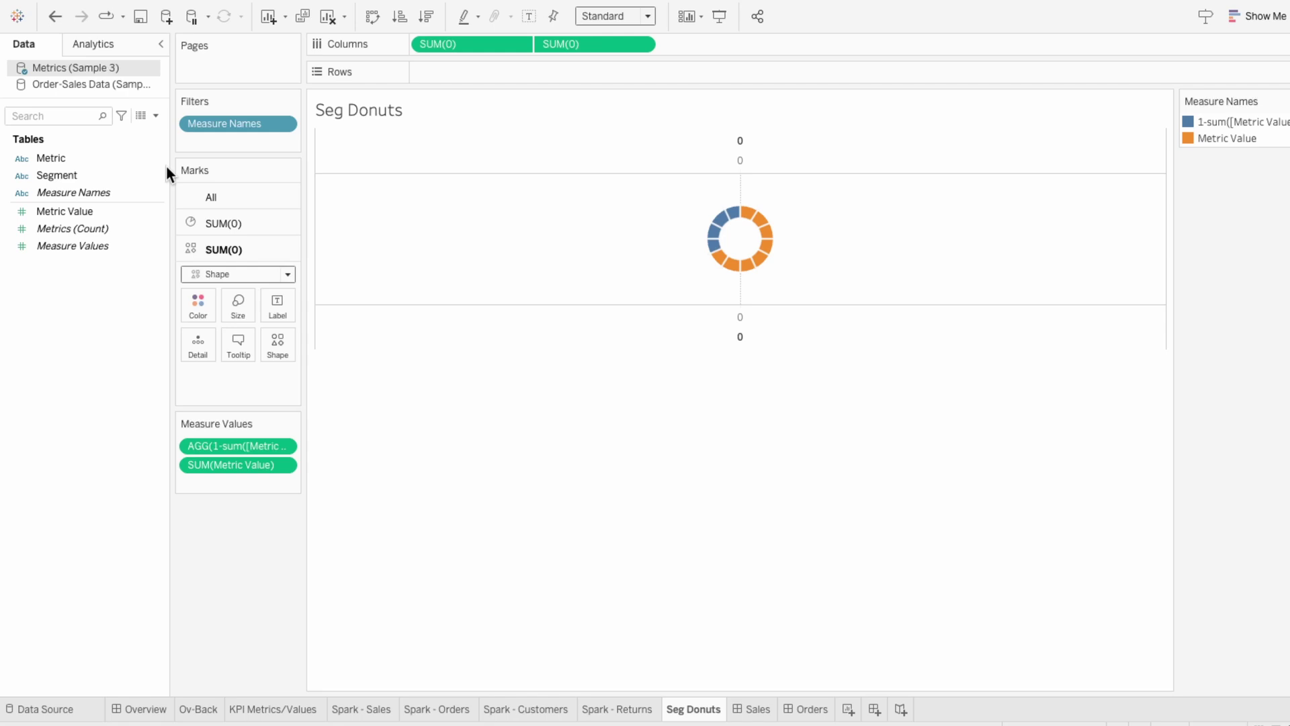
Put Metric on Rows and colour the pie slices by Metric.
left_click(79, 159)
left_click_drag(79, 158, 485, 75)
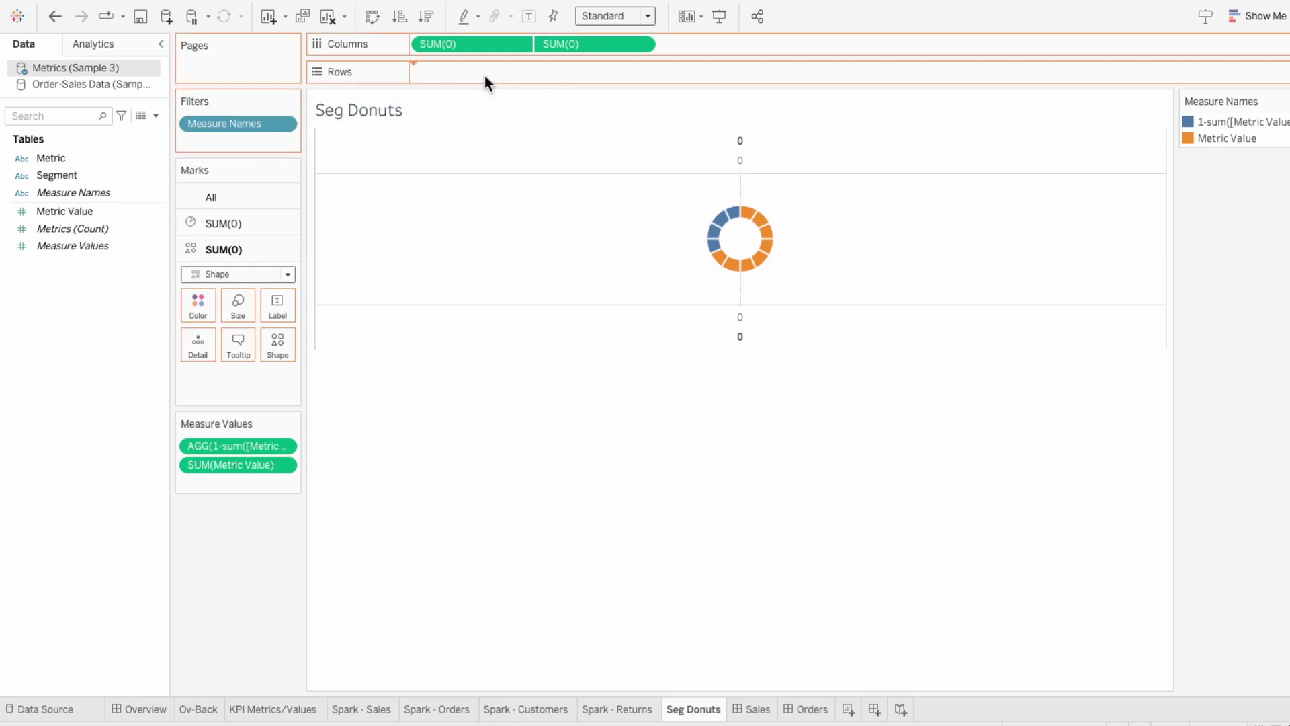
left_click(229, 226)
left_click(125, 194)
left_click_drag(82, 161, 247, 389)
left_click(191, 389)
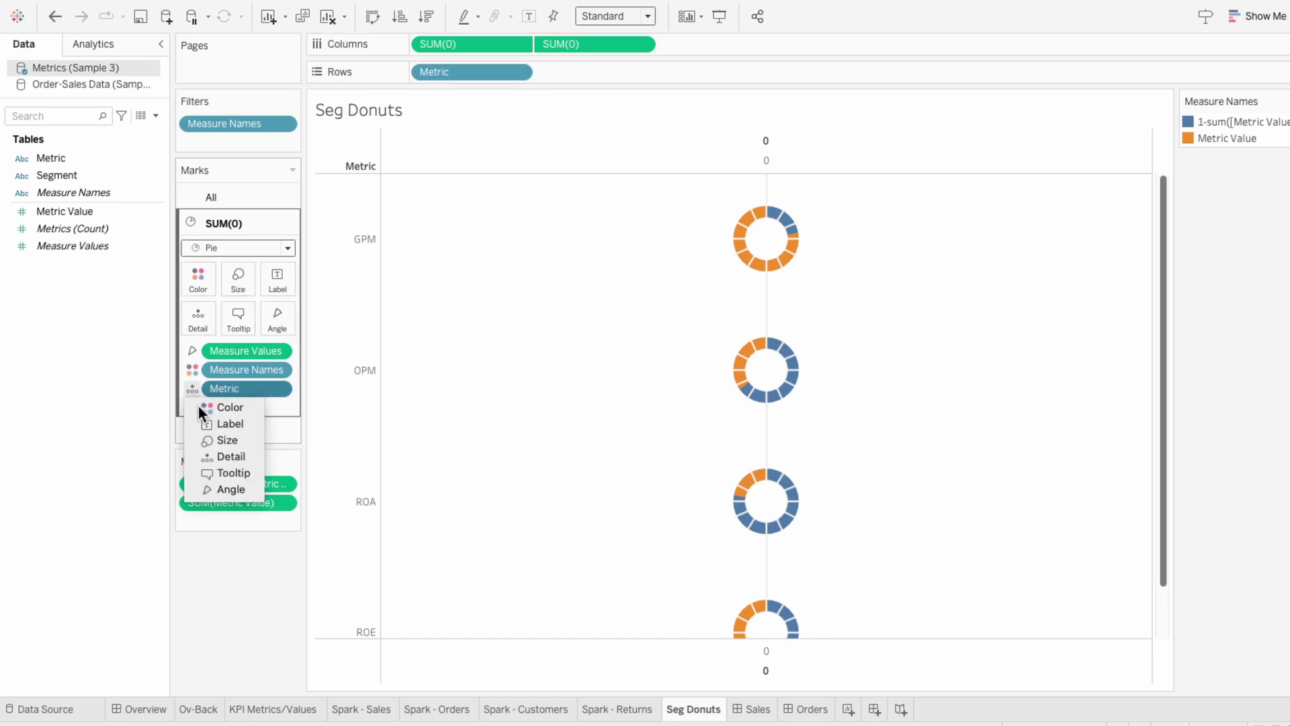
left_click(198, 406)
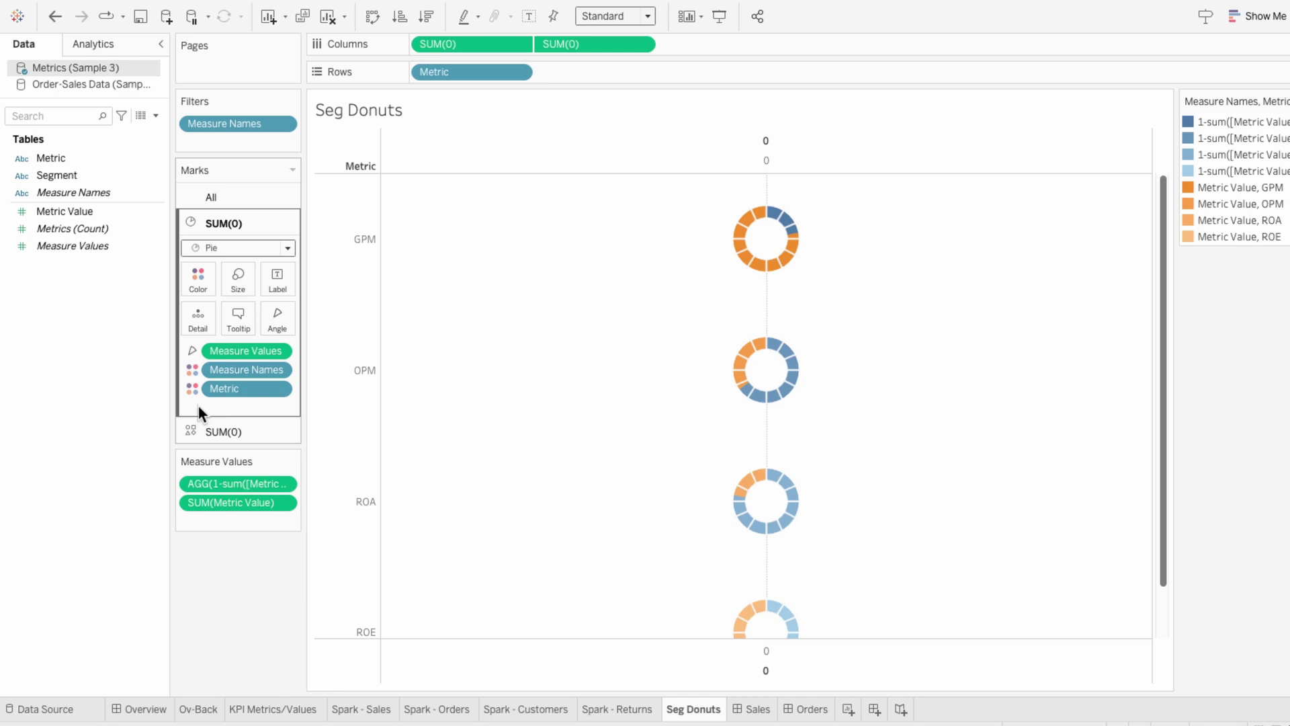
Change the remainder to 1-AVG, average Metric Value, and list the remainder below it.
double_click(212, 482)
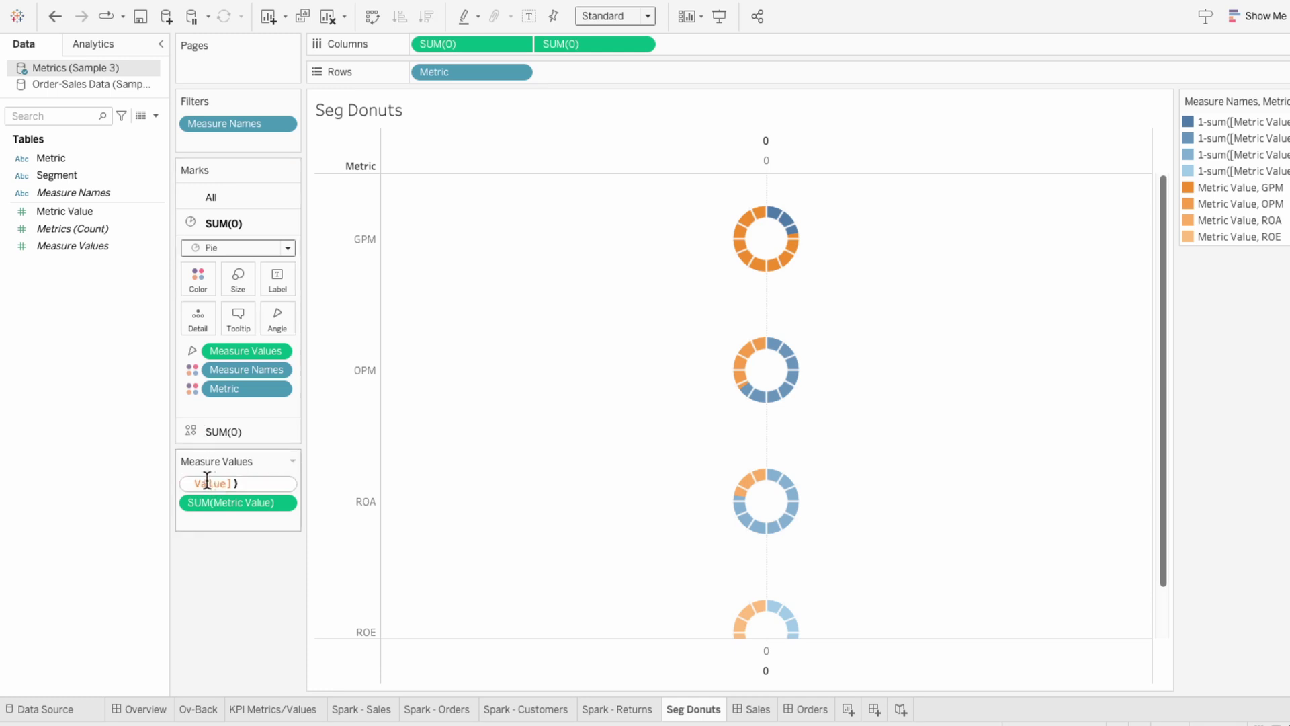
double_click(210, 483)
type("AVG")
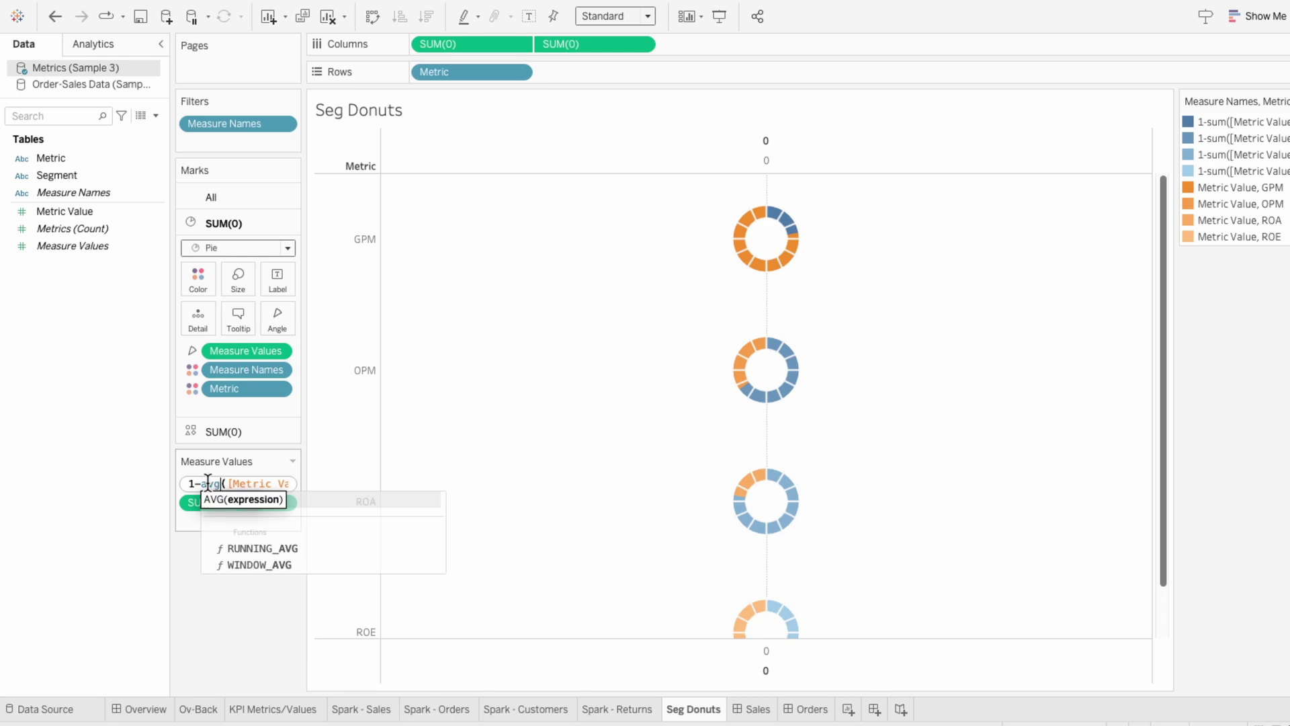
key("Return")
key("Return")
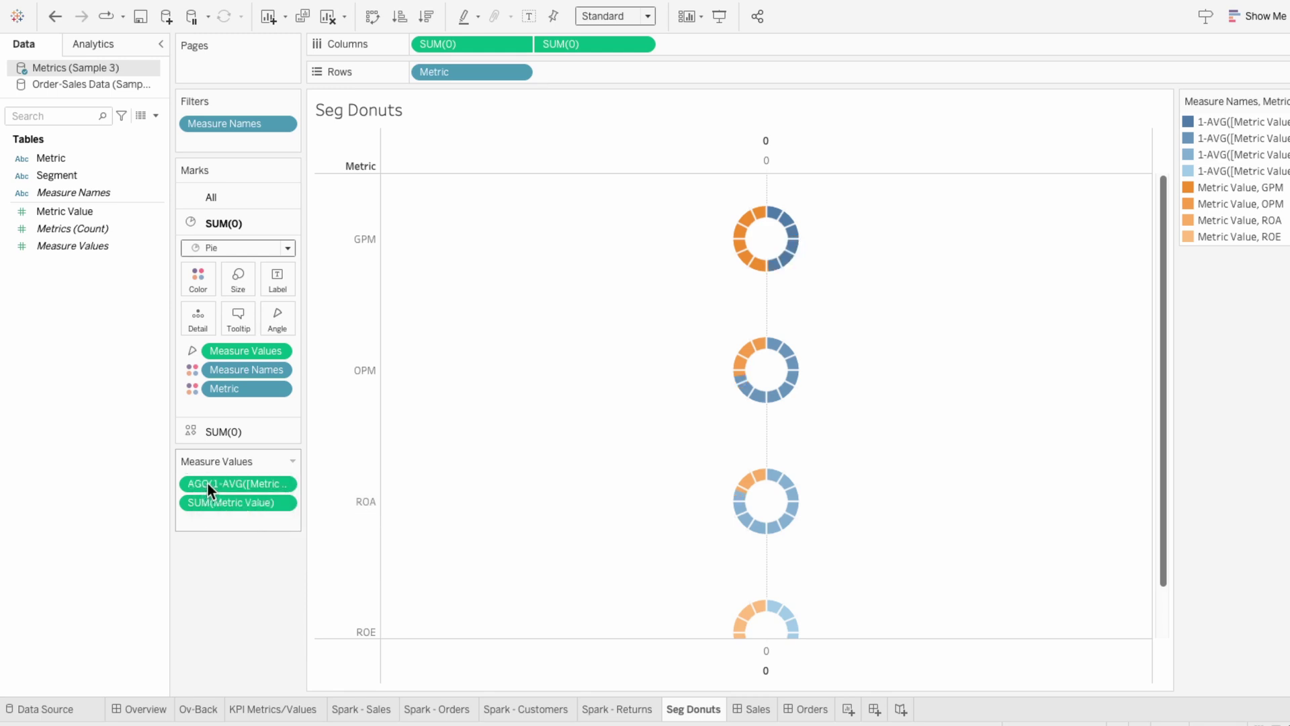
right_click(211, 500)
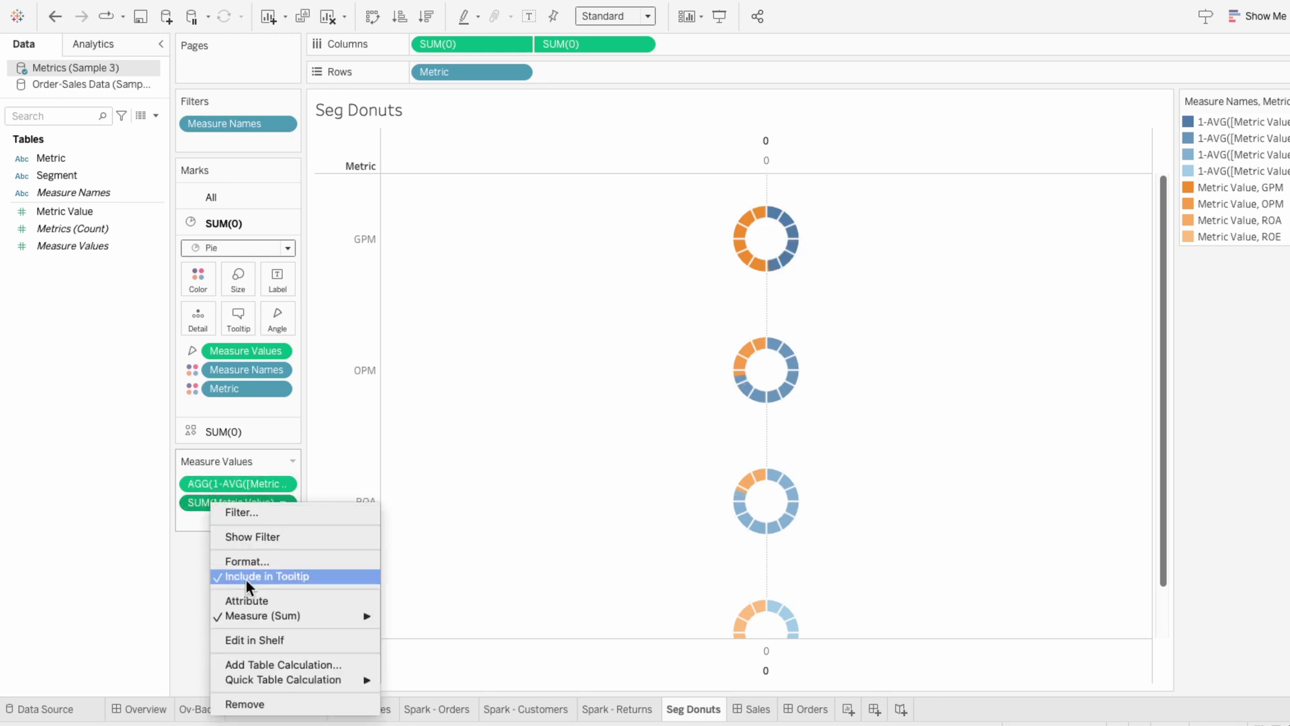
mouse_move(360, 617)
left_click(425, 566)
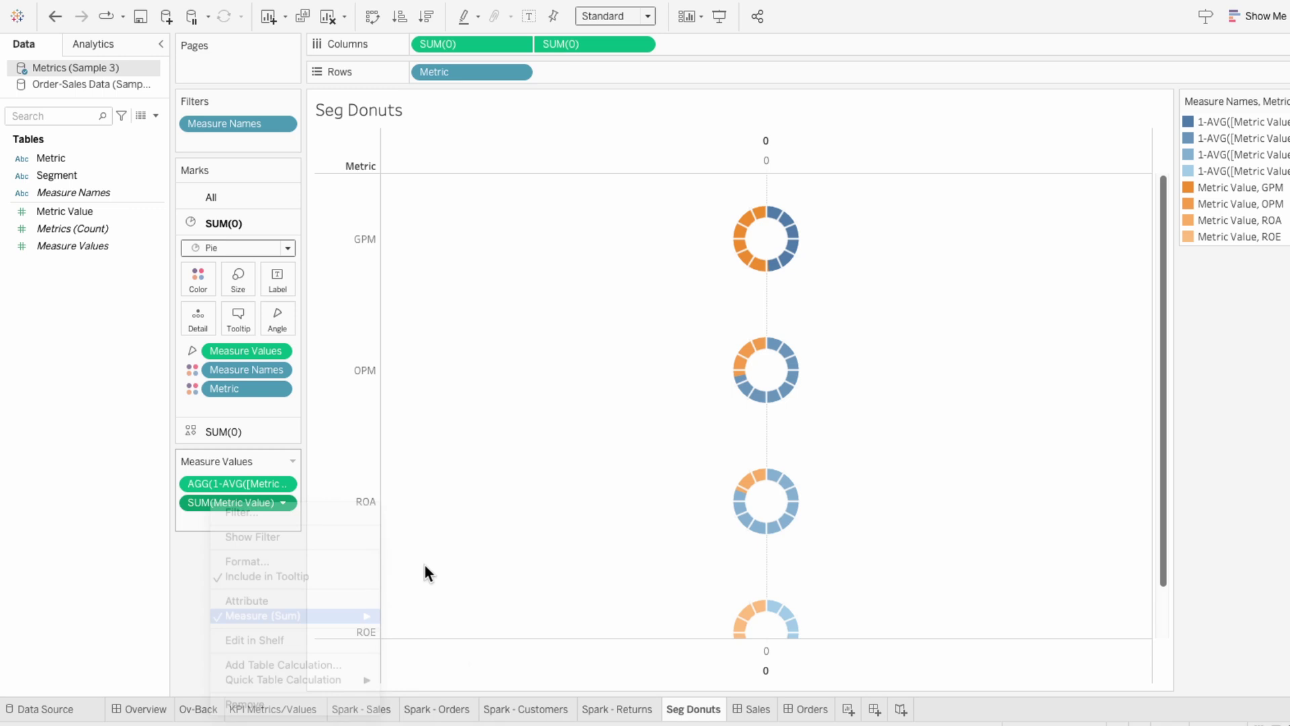
left_click_drag(235, 483, 235, 514)
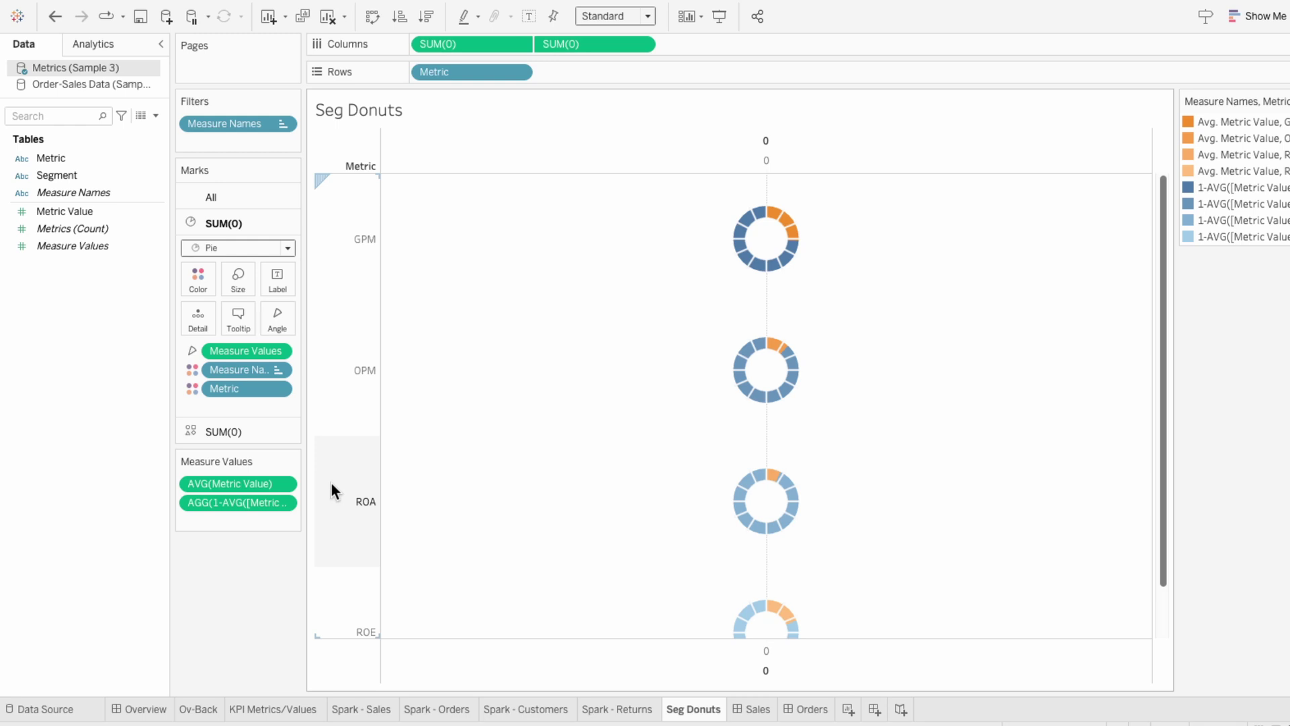
Label the centre shape layer with Metric and the average Metric Value.
left_click(235, 433)
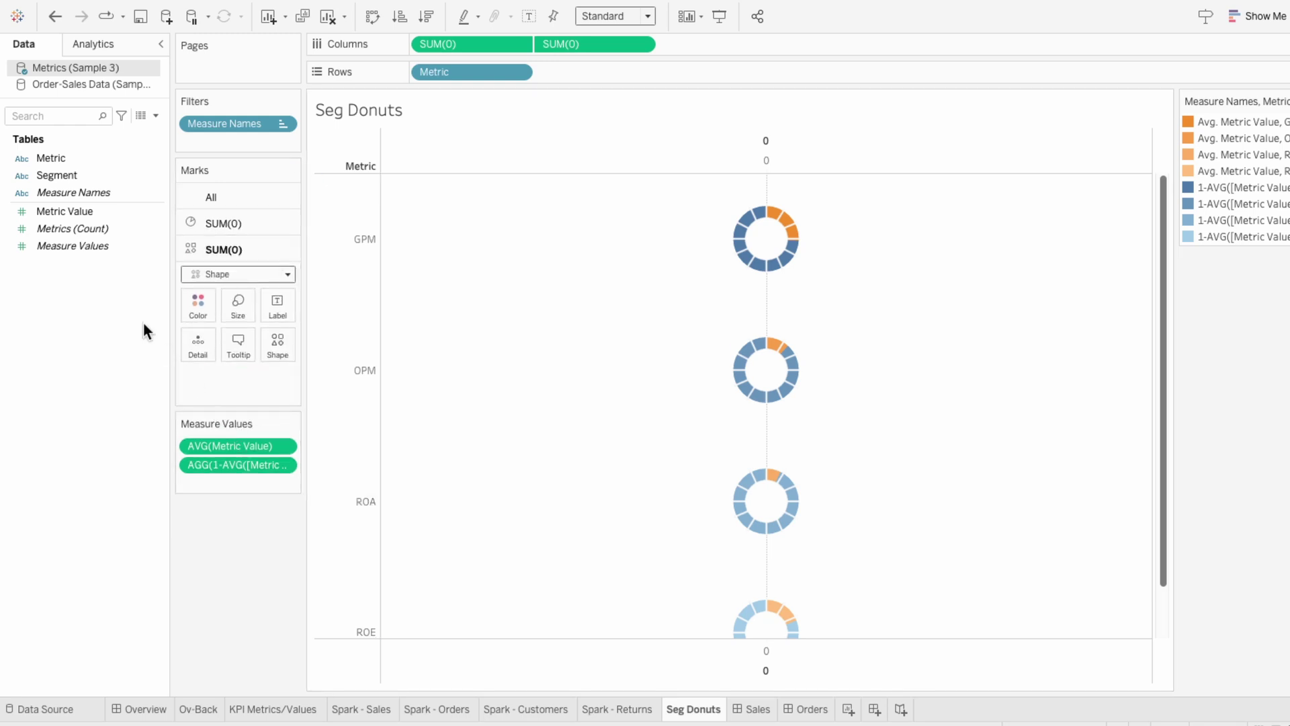
left_click_drag(50, 158, 222, 386)
left_click(188, 378)
left_click(213, 409)
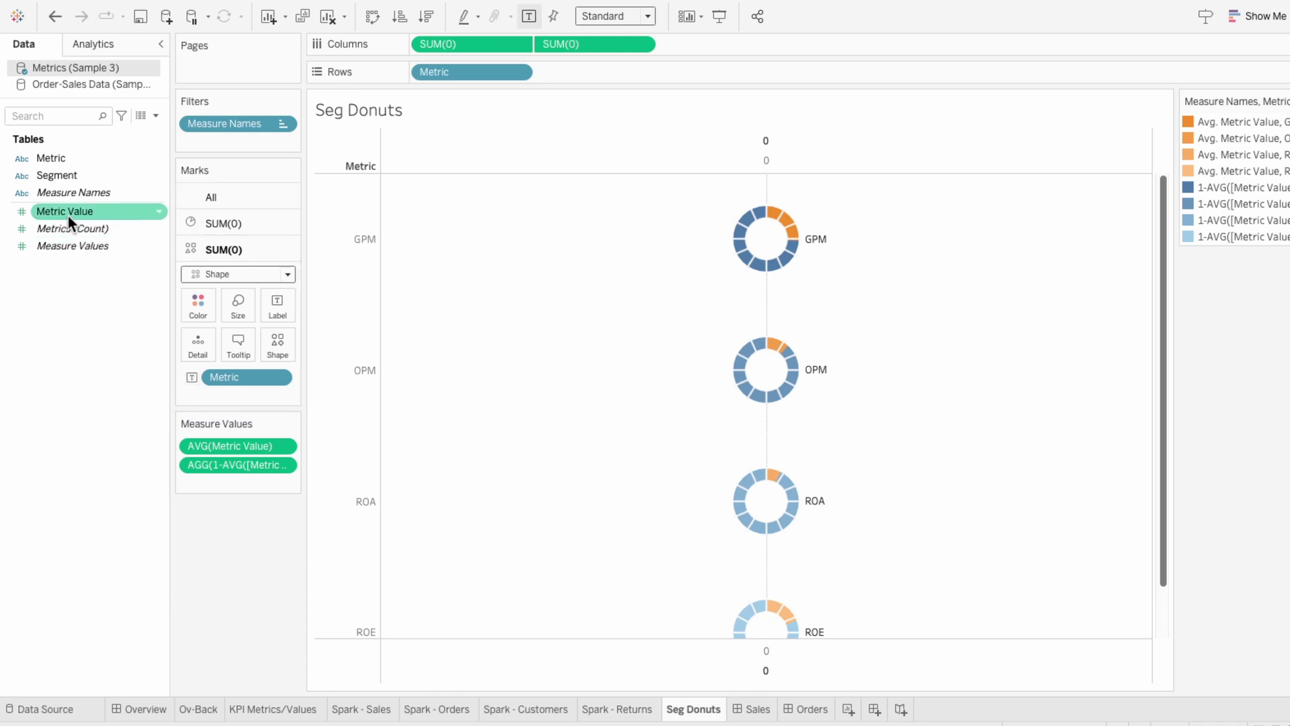
left_click_drag(68, 215, 224, 399)
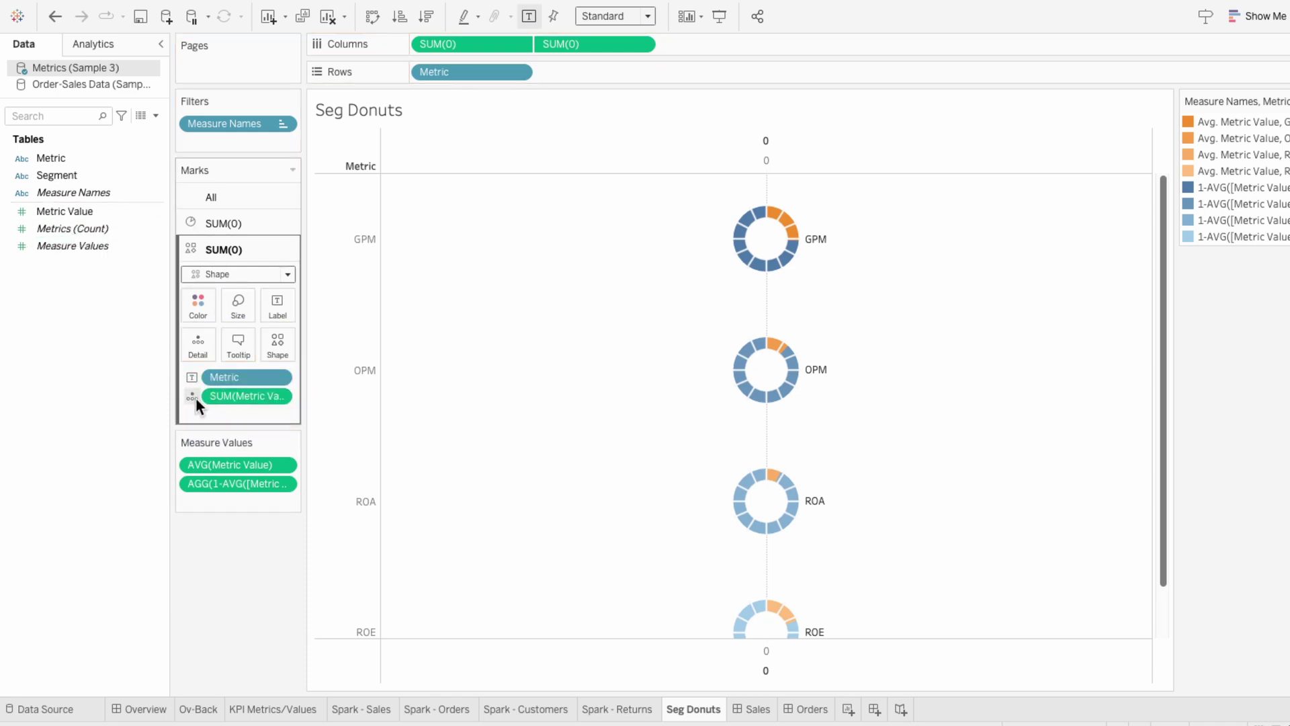
left_click(193, 398)
left_click(212, 427)
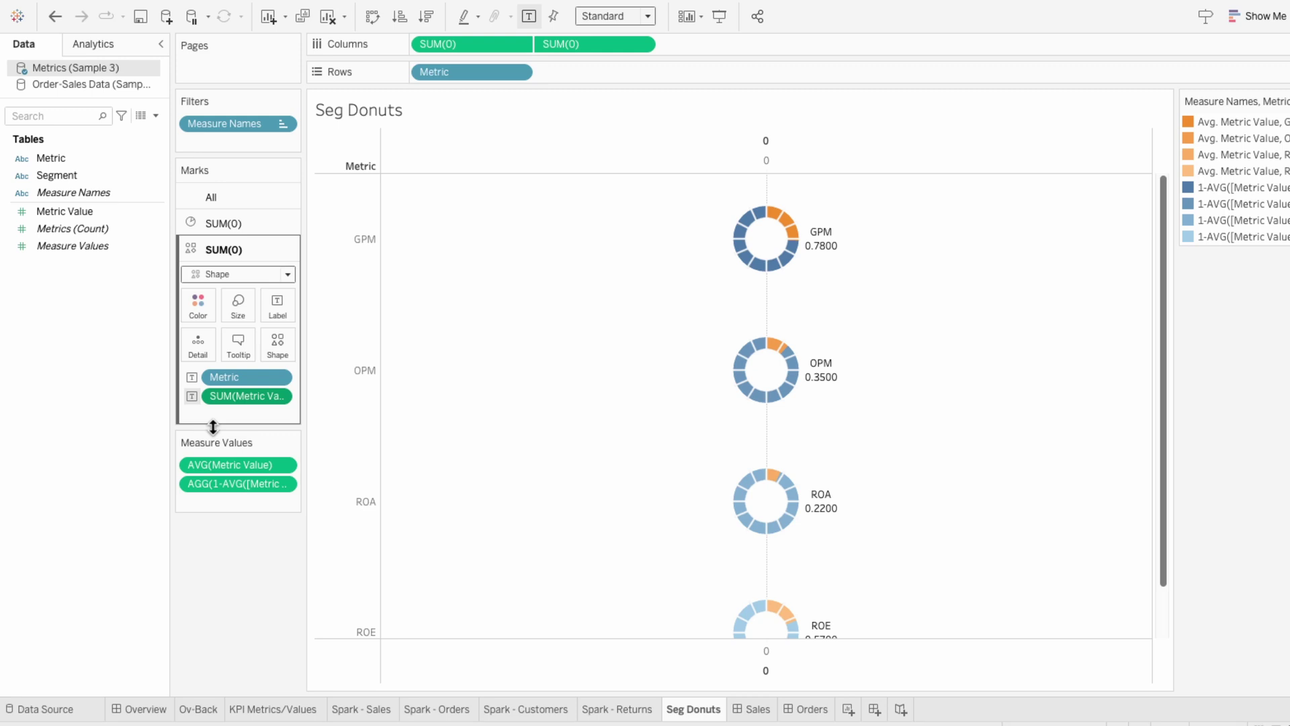
right_click(216, 401)
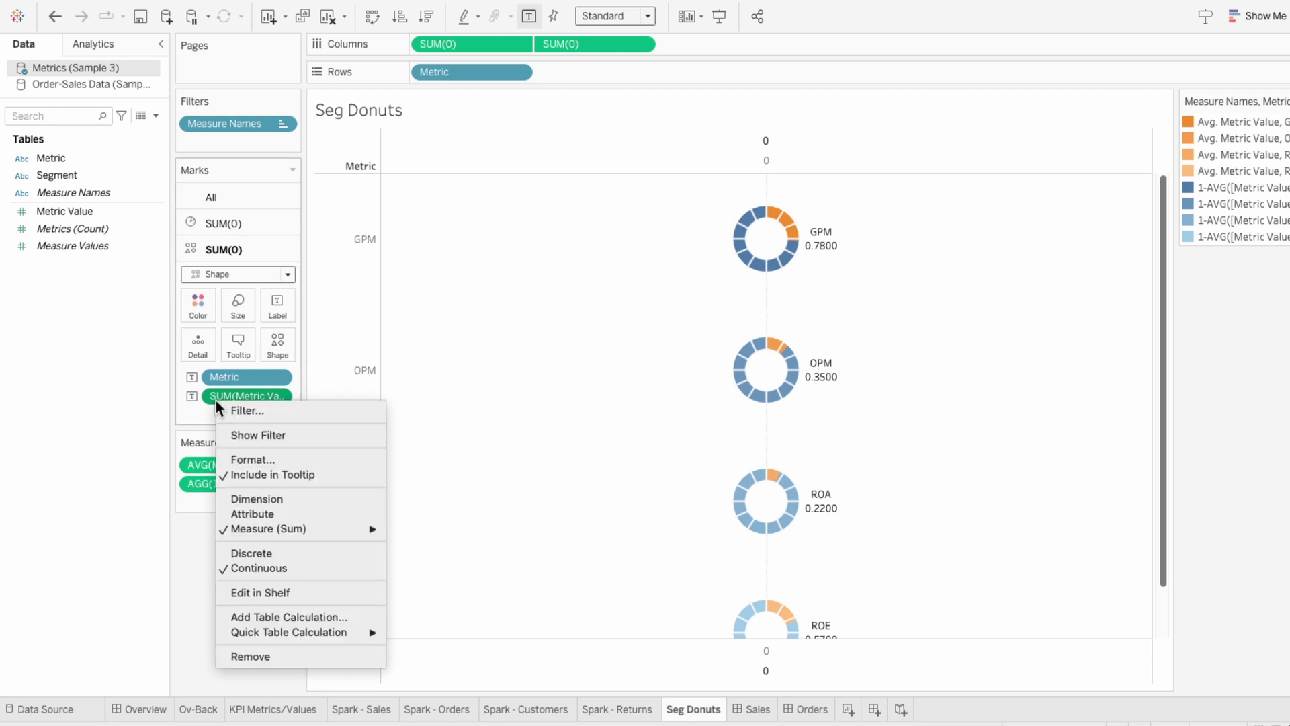
mouse_move(365, 525)
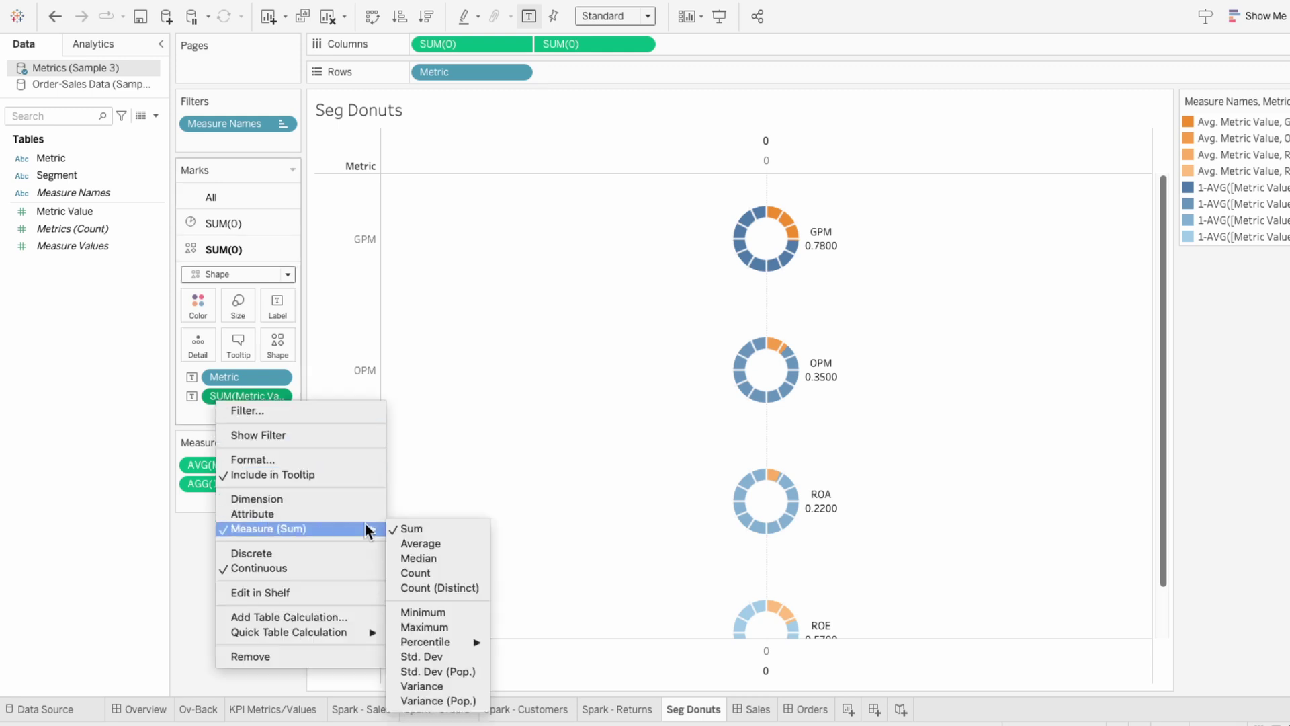
left_click(425, 542)
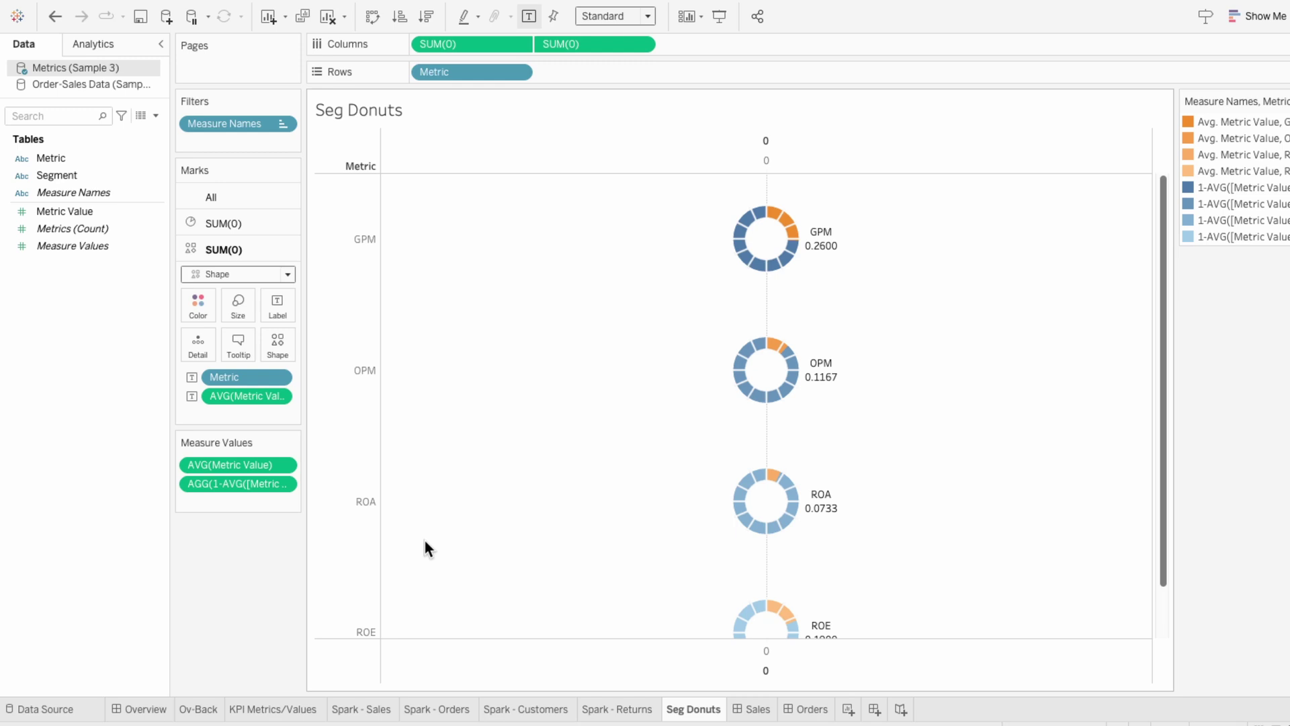
Hide the top and bottom axis headers and the Metric row headers.
right_click(524, 160)
left_click(570, 313)
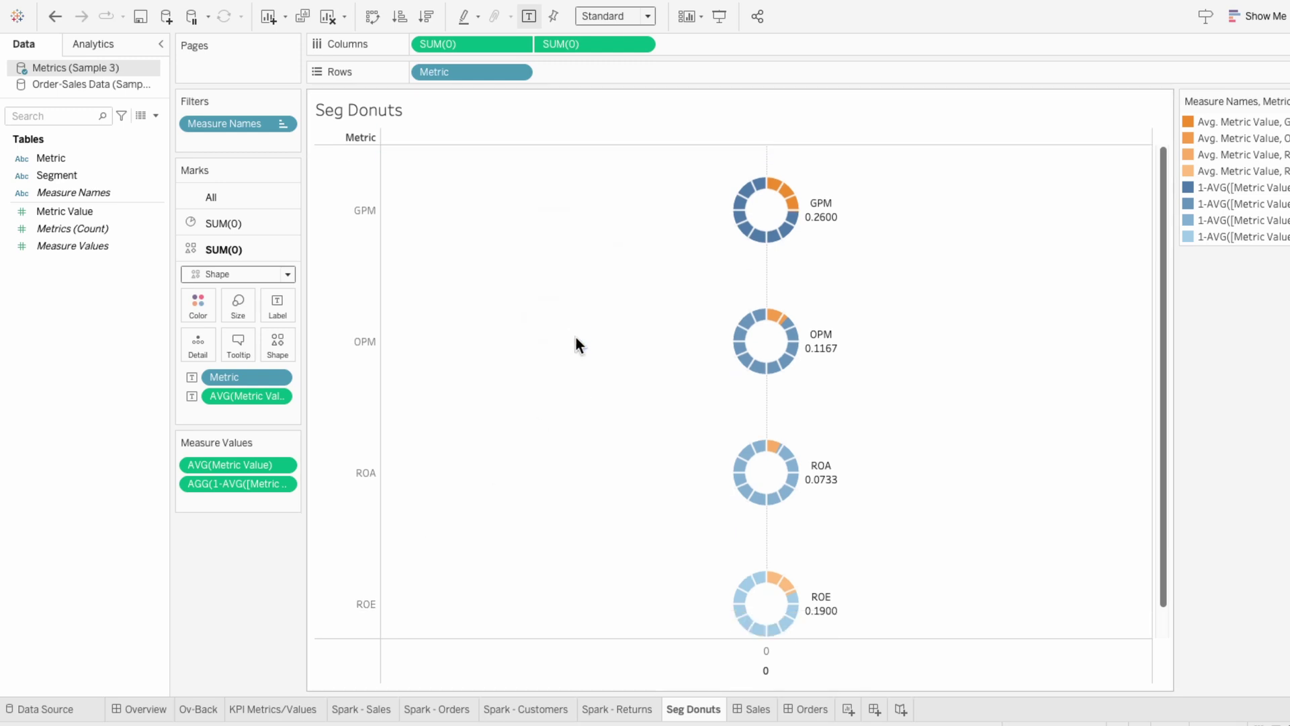
right_click(566, 655)
left_click(601, 609)
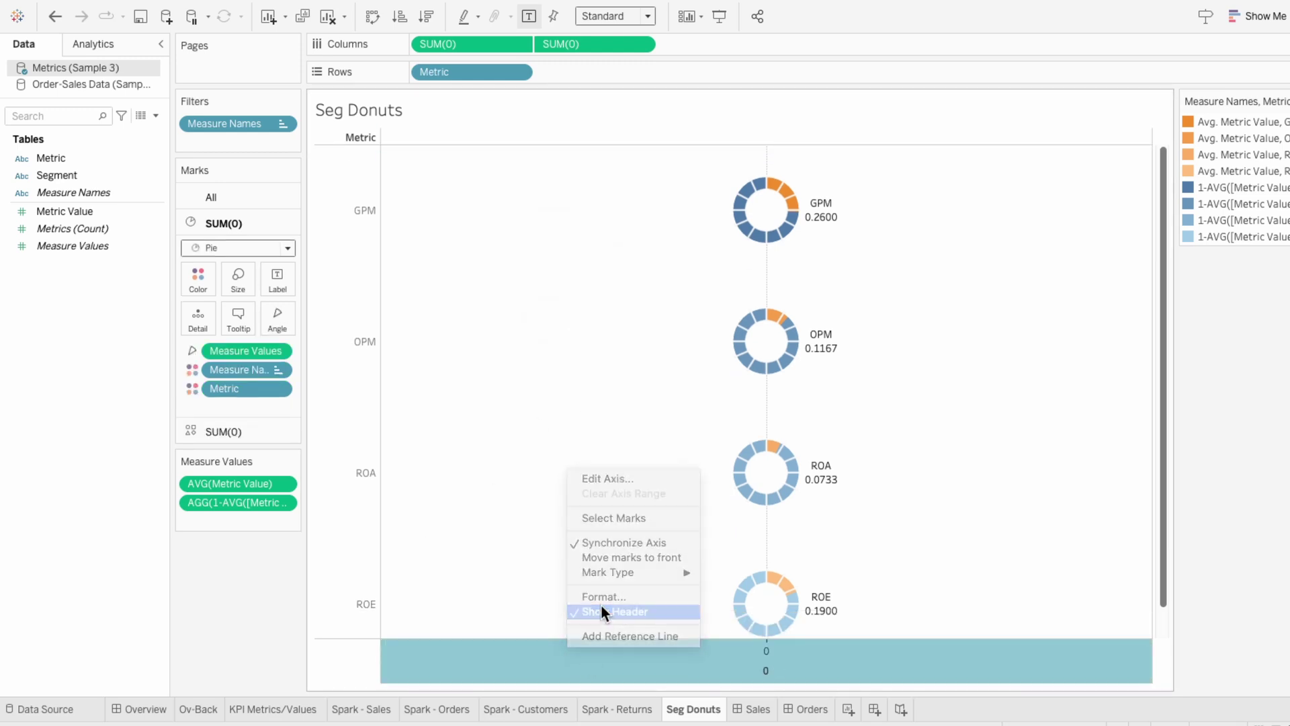
right_click(344, 466)
left_click(381, 557)
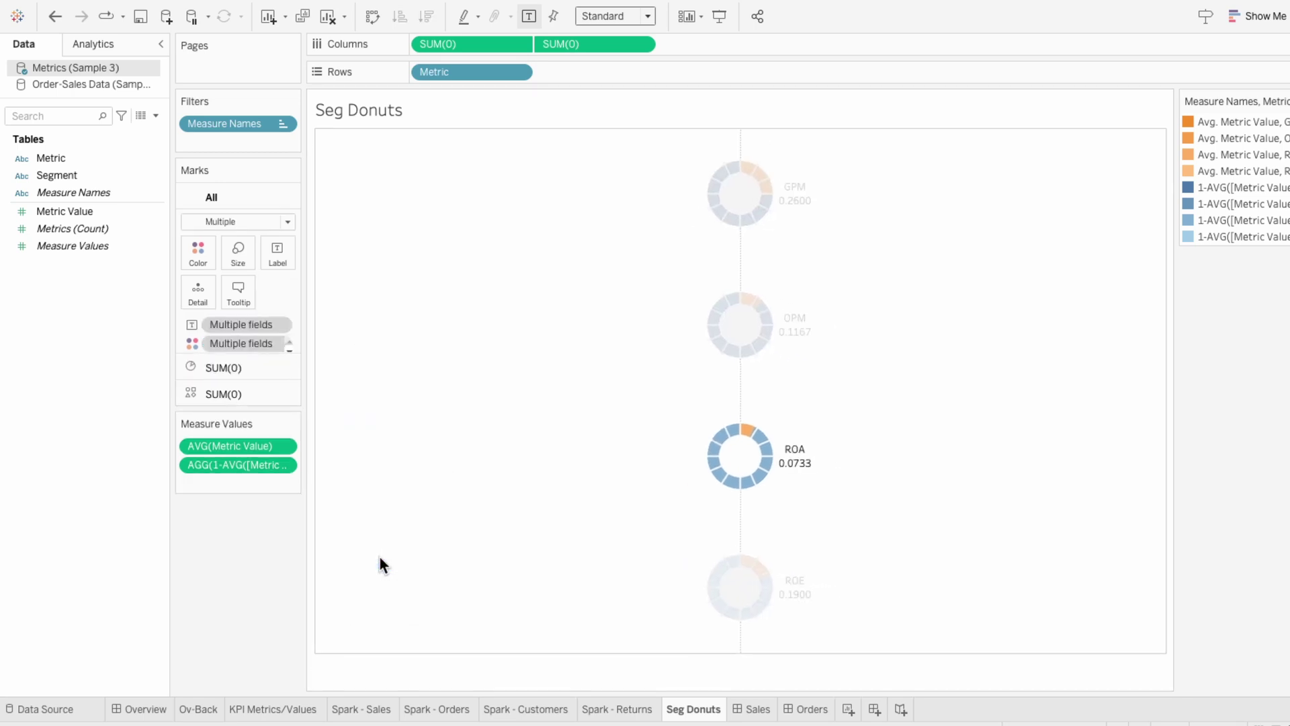
Remove the worksheet background shading.
right_click(429, 408)
left_click(452, 469)
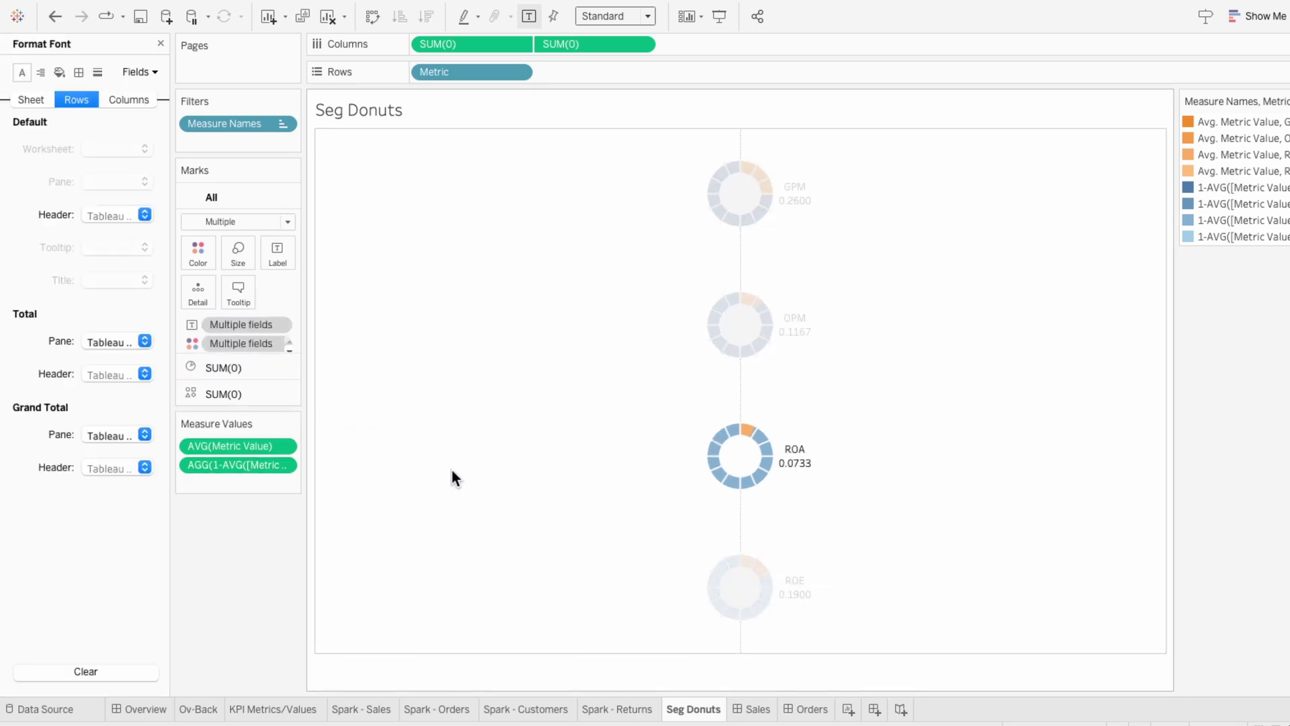
left_click(59, 72)
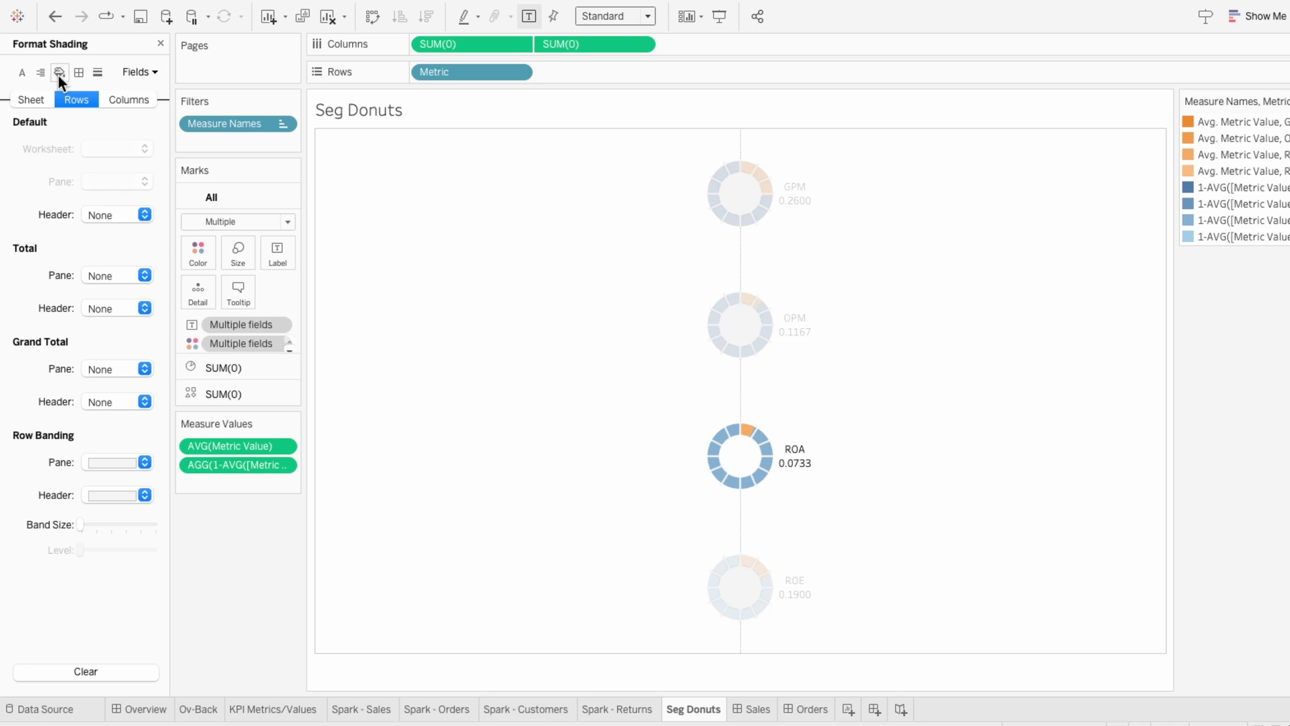
left_click(112, 155)
left_click(116, 177)
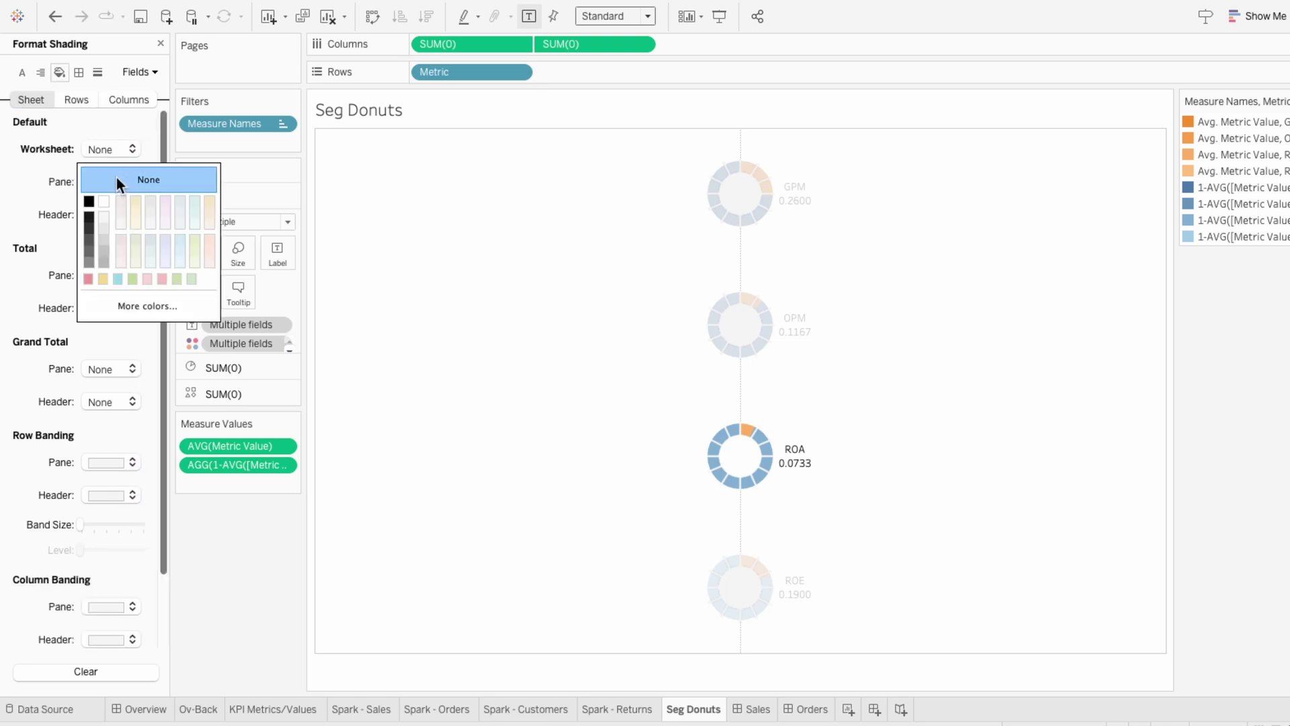
Set the row and column divider lines to None.
left_click(77, 73)
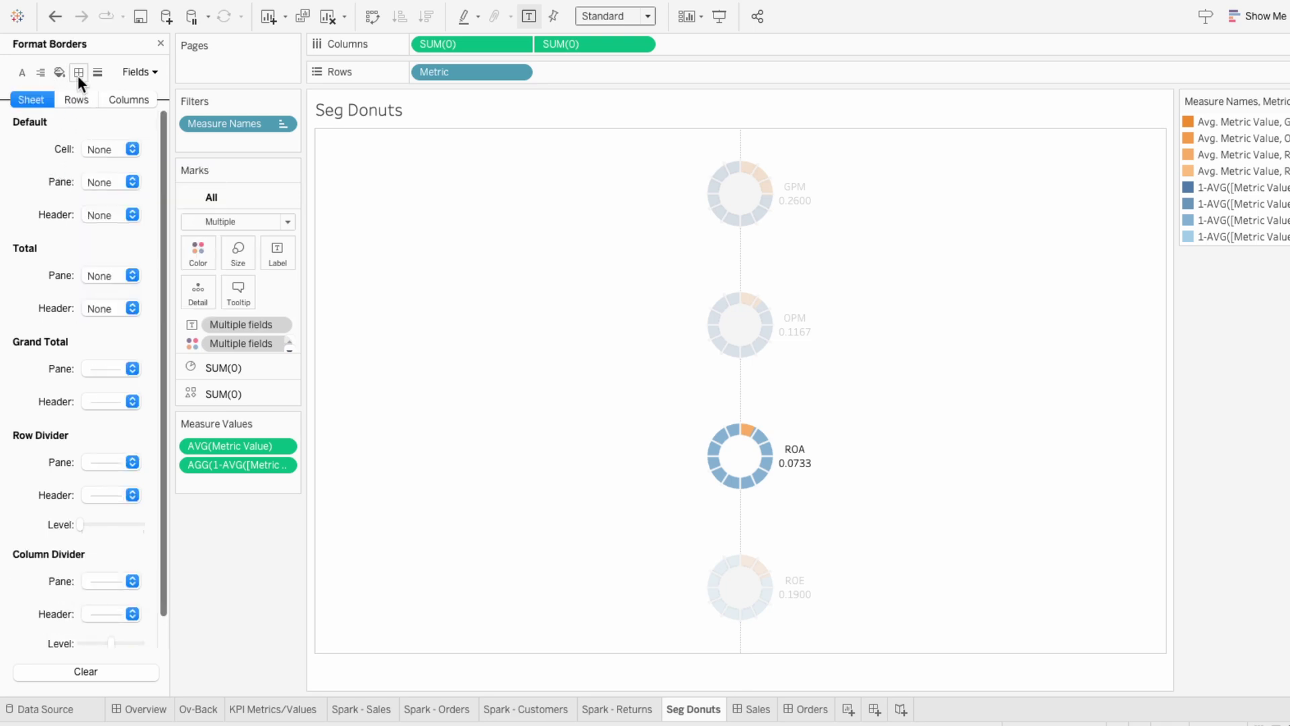
left_click(114, 462)
left_click(117, 487)
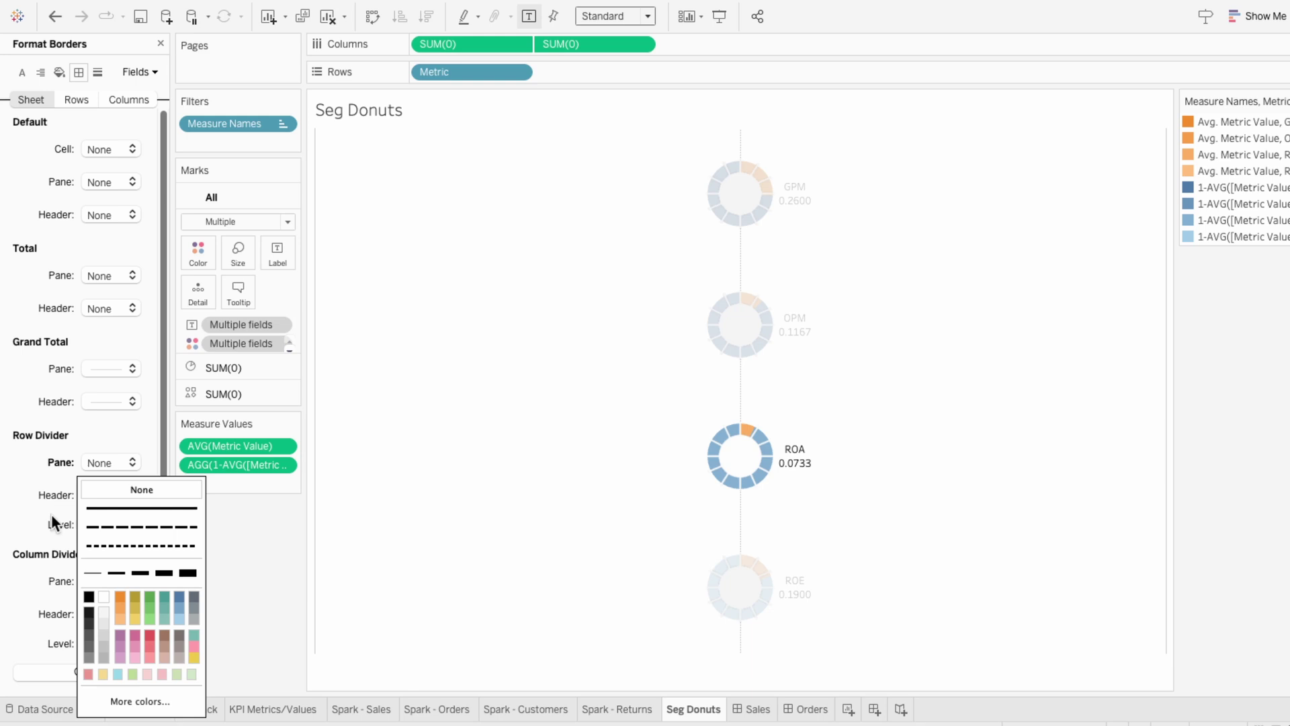
left_click(116, 582)
left_click(118, 346)
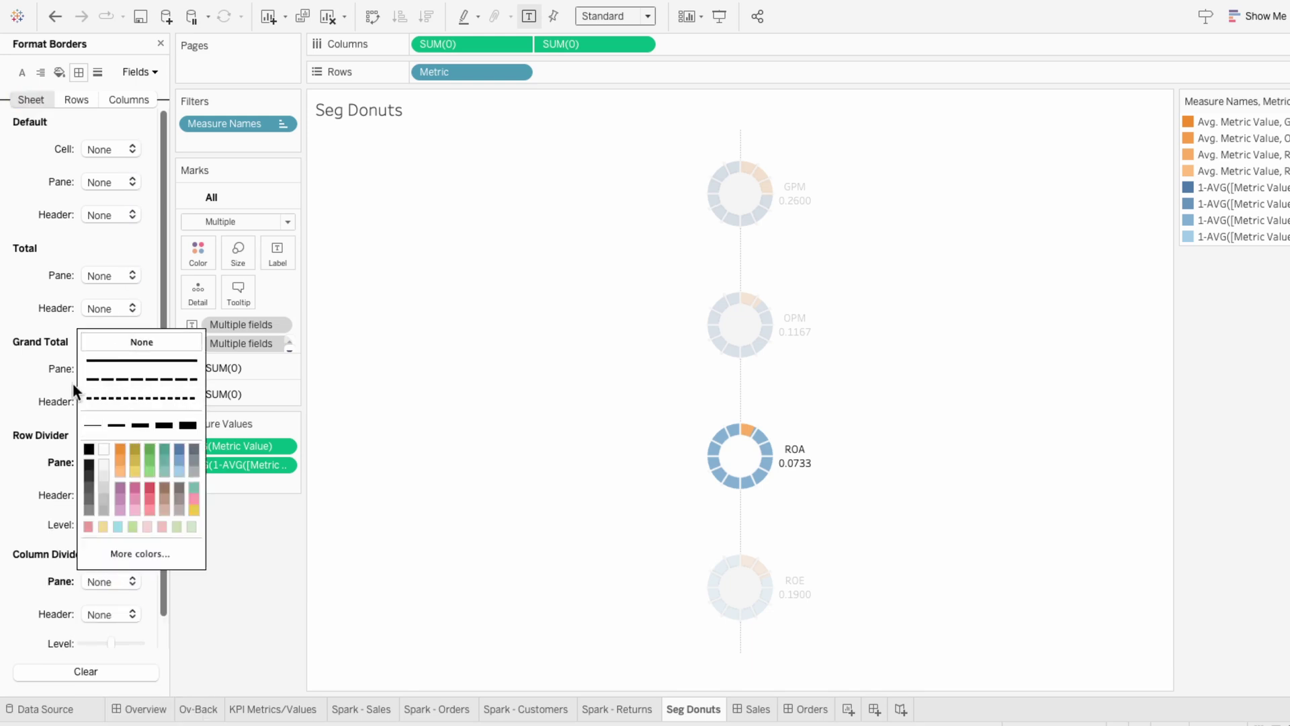
Turn off zero lines and column grid lines, then clear the ROA highlight.
left_click(98, 73)
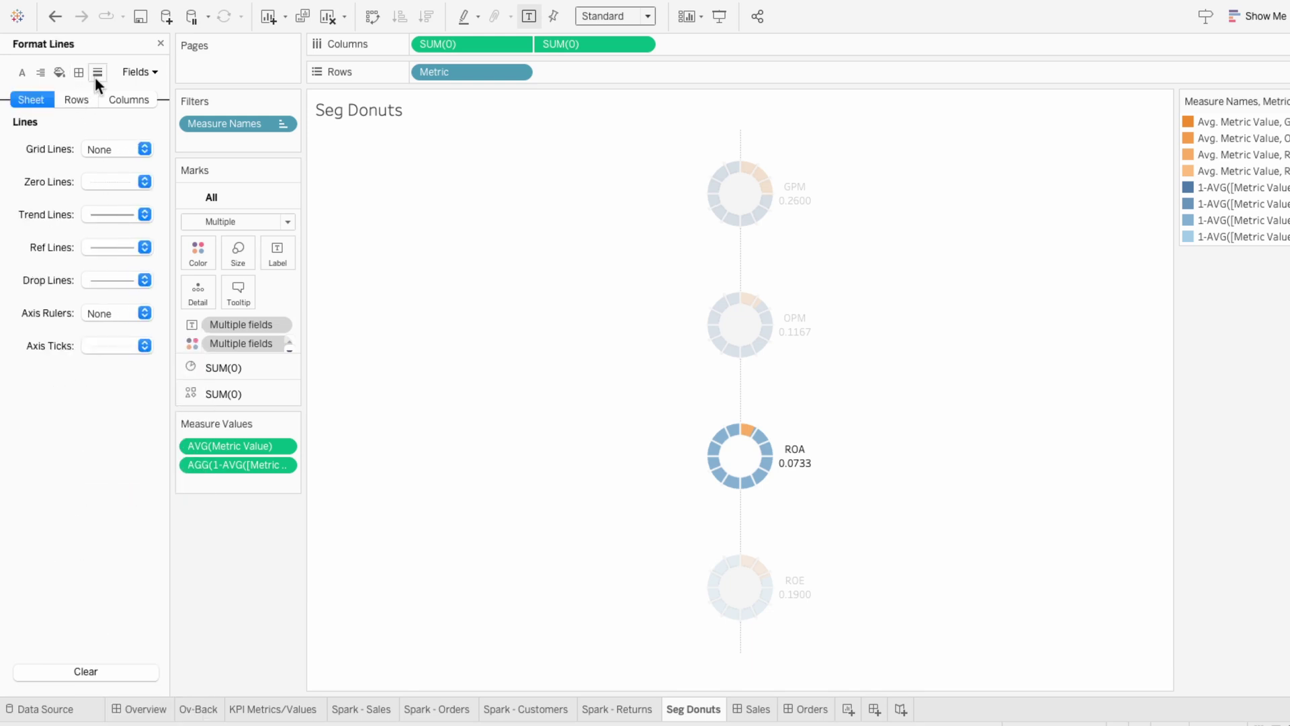
left_click(102, 180)
left_click(99, 201)
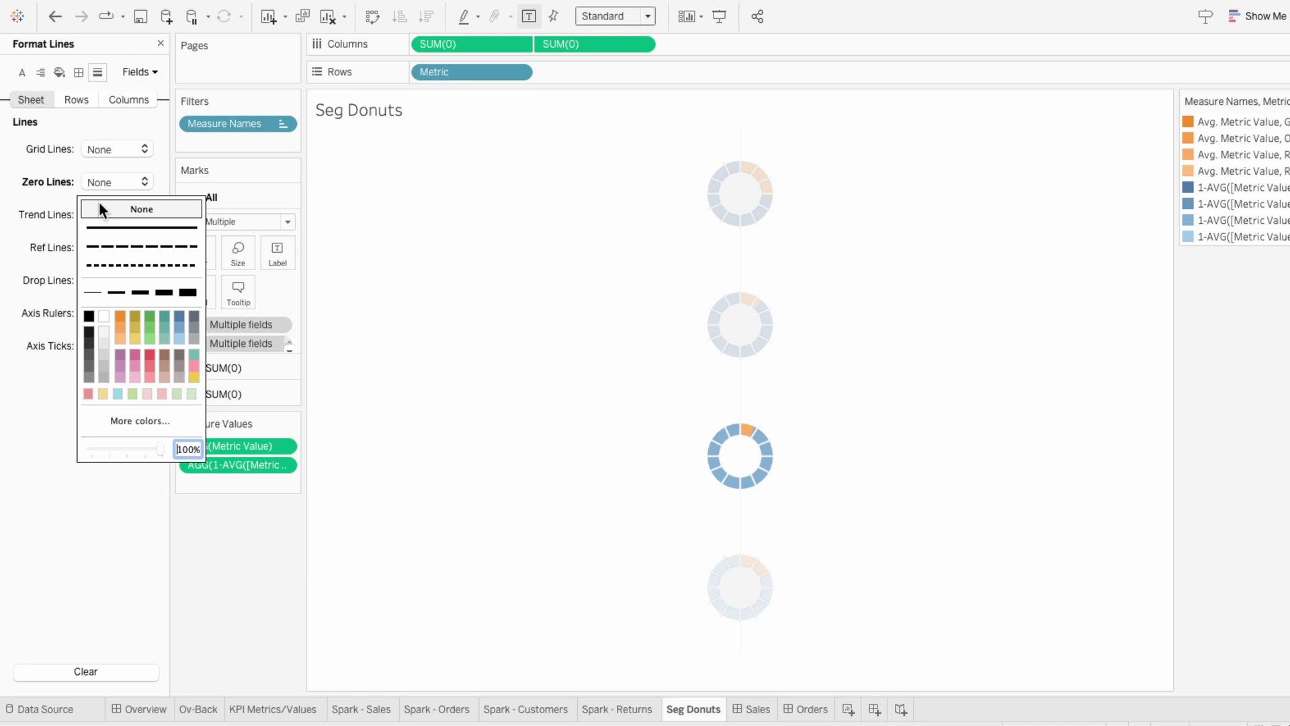
left_click(80, 99)
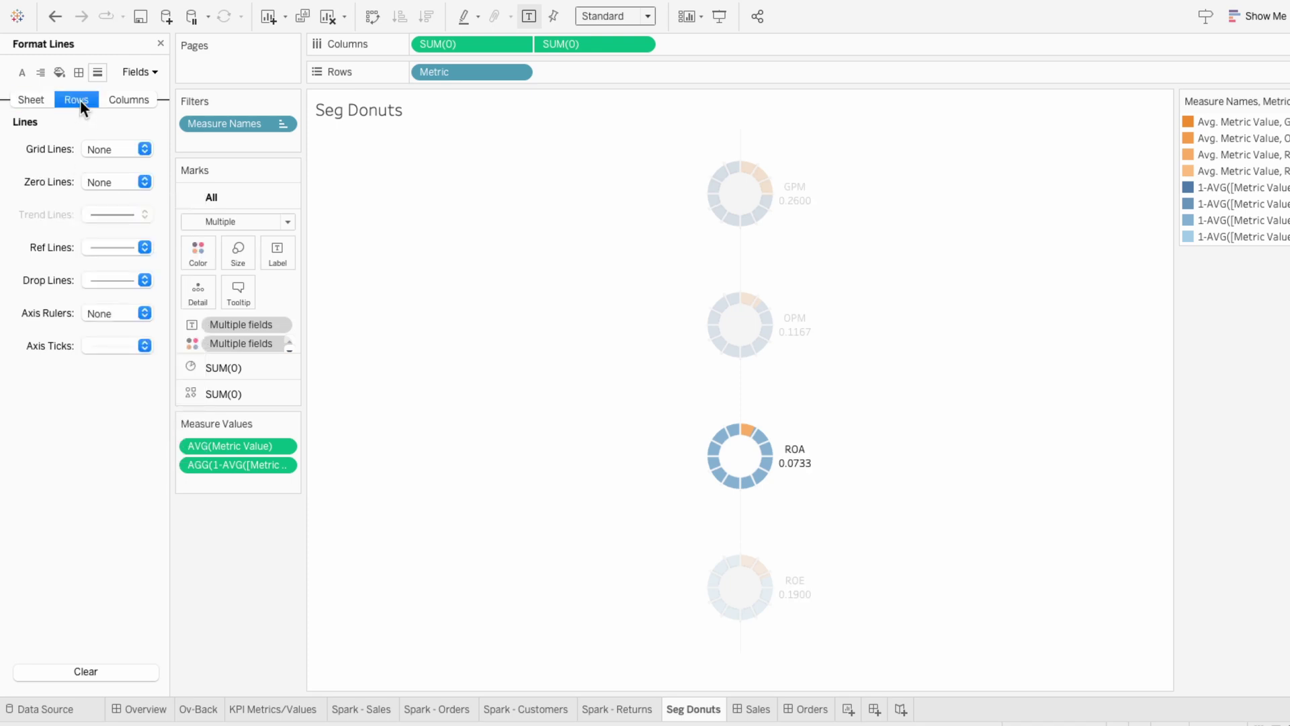
left_click(123, 100)
left_click(105, 151)
left_click(111, 169)
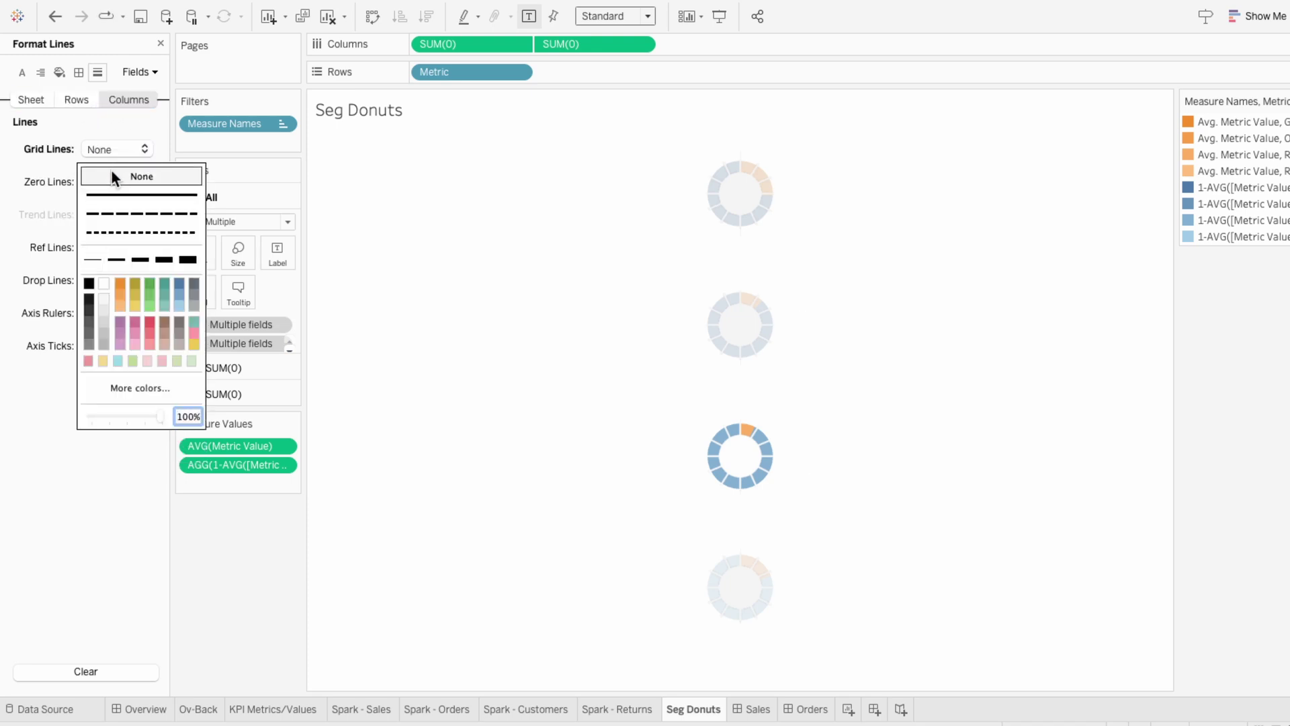
left_click(441, 247)
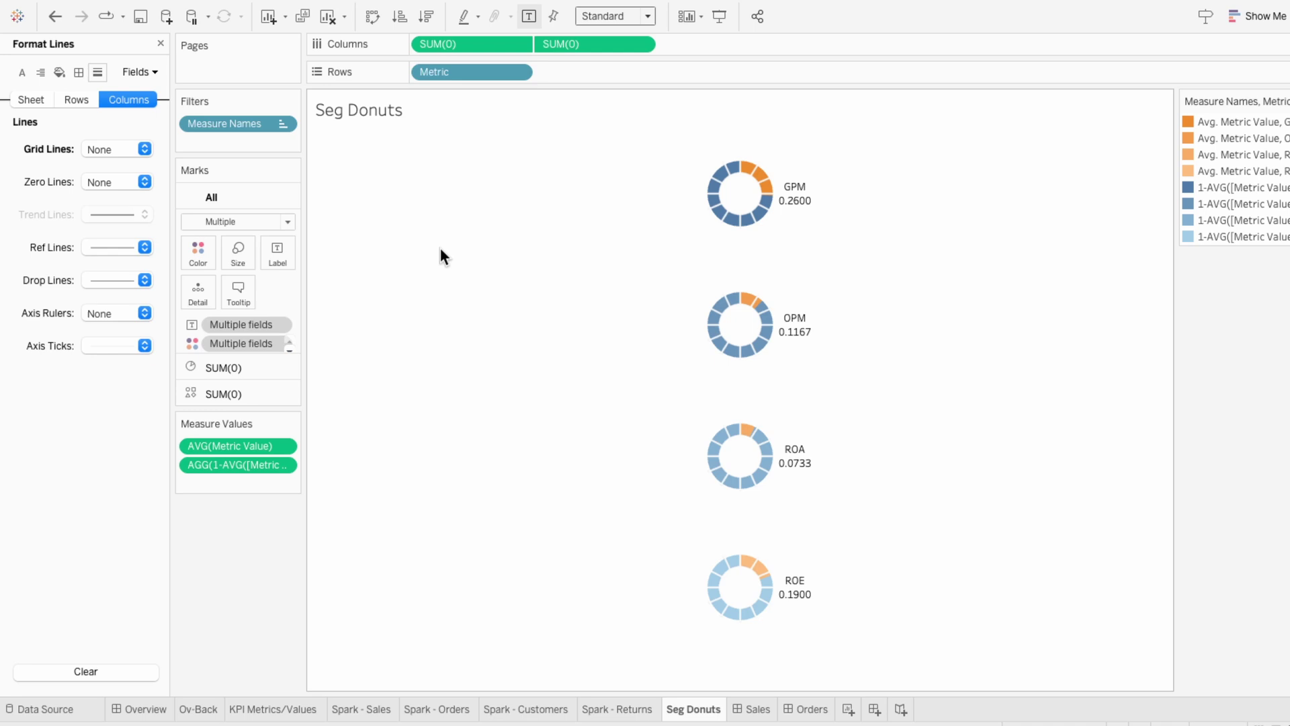
Enlarge all marks with the All card's Size slider and resize the second SUM(0) label shapes.
left_click(237, 256)
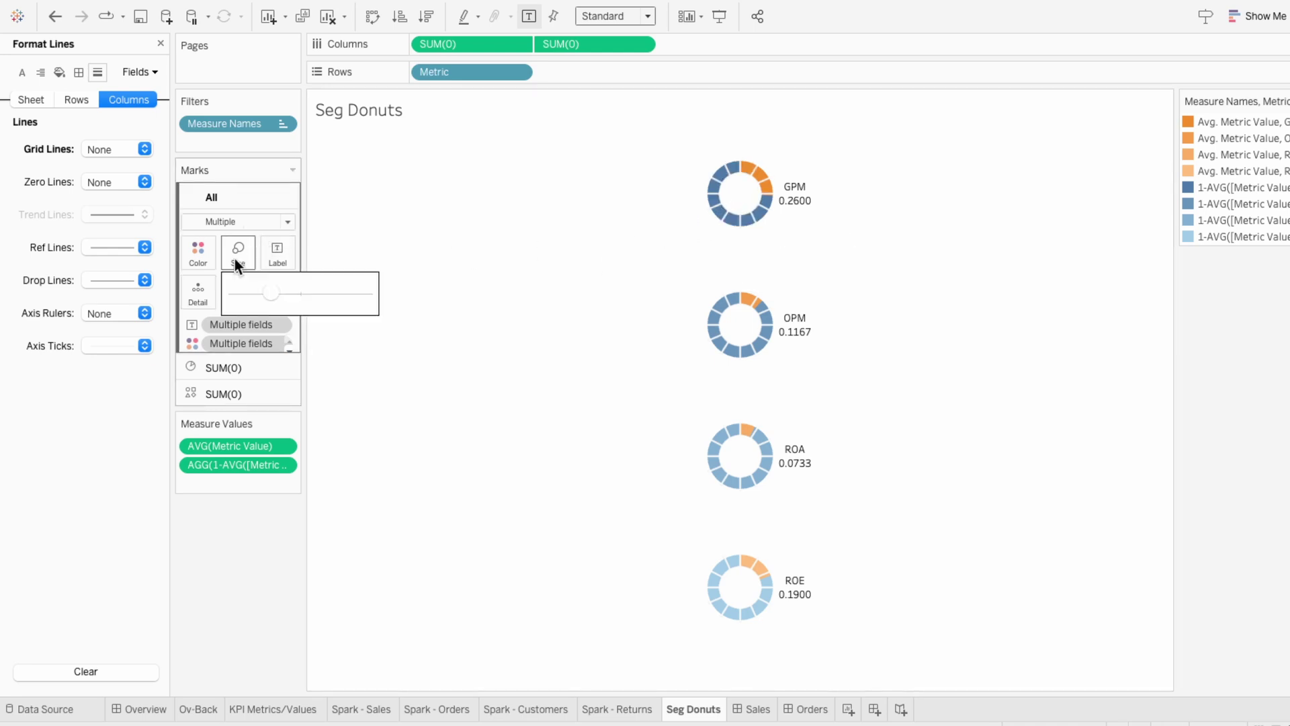
left_click_drag(271, 293, 292, 297)
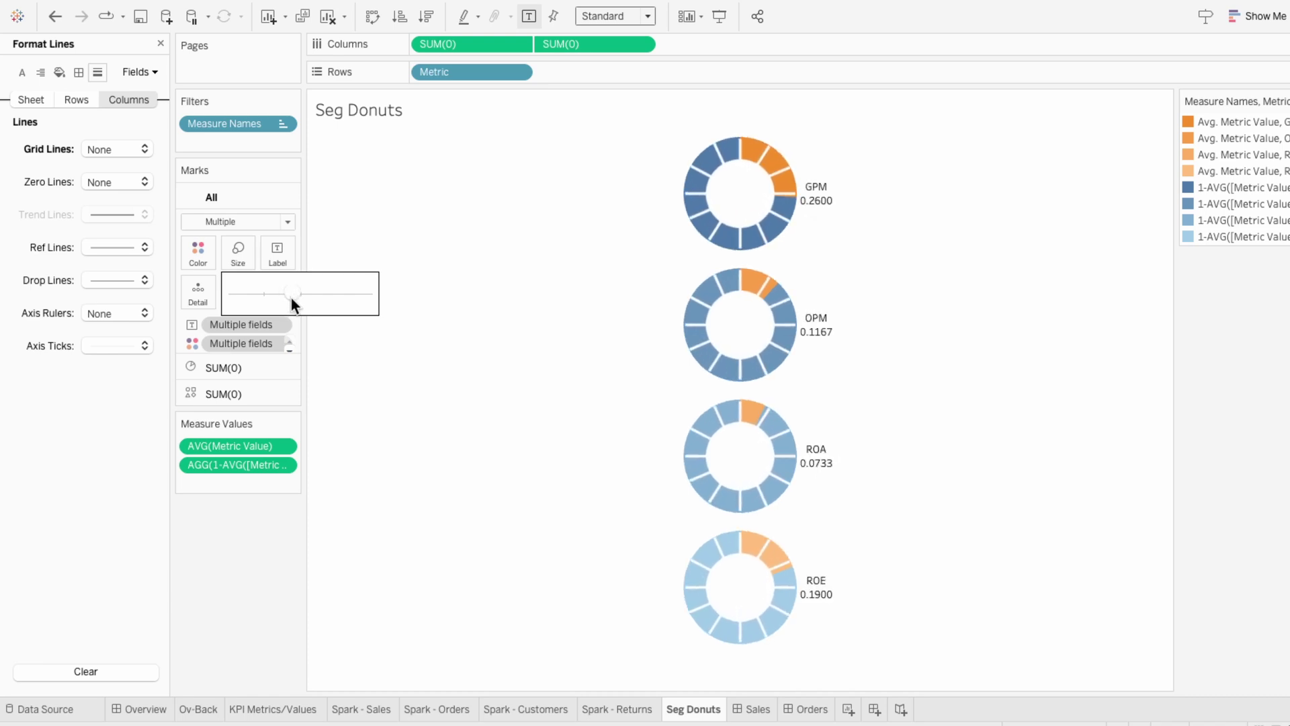
left_click(243, 393)
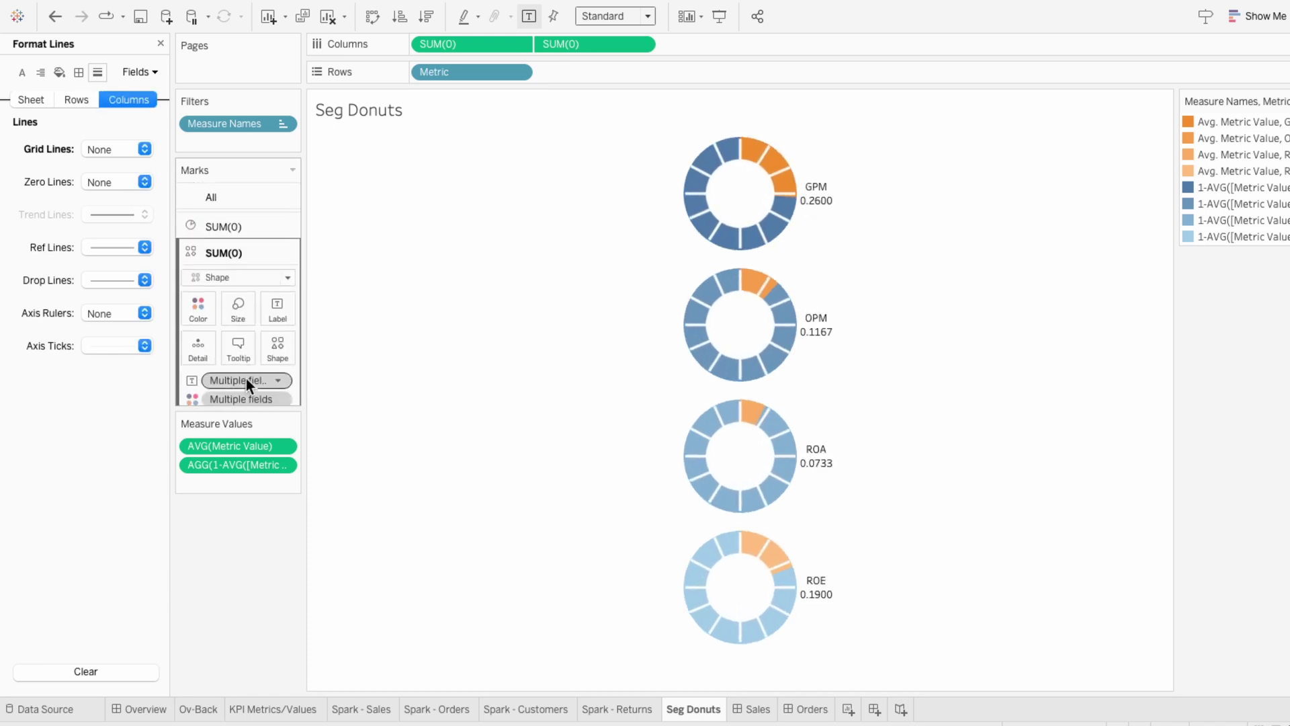
left_click(240, 309)
left_click(294, 346)
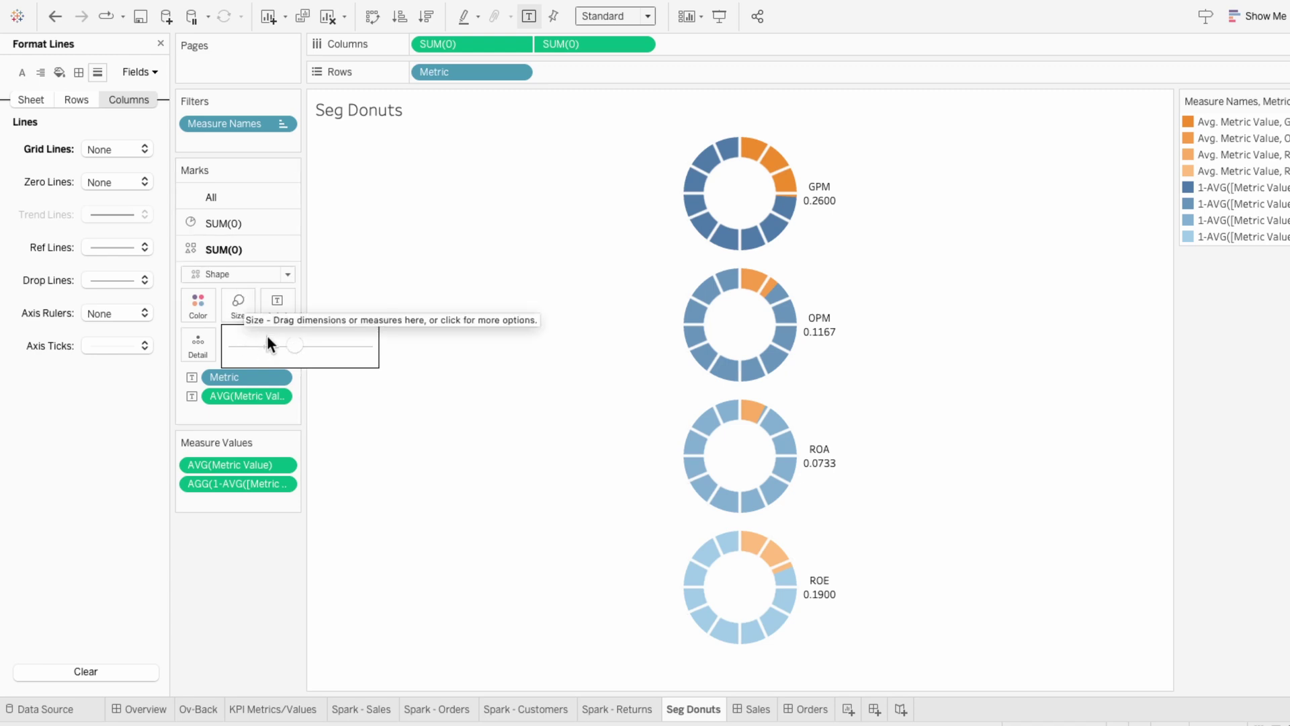
Align the donut labels to middle center.
left_click(277, 301)
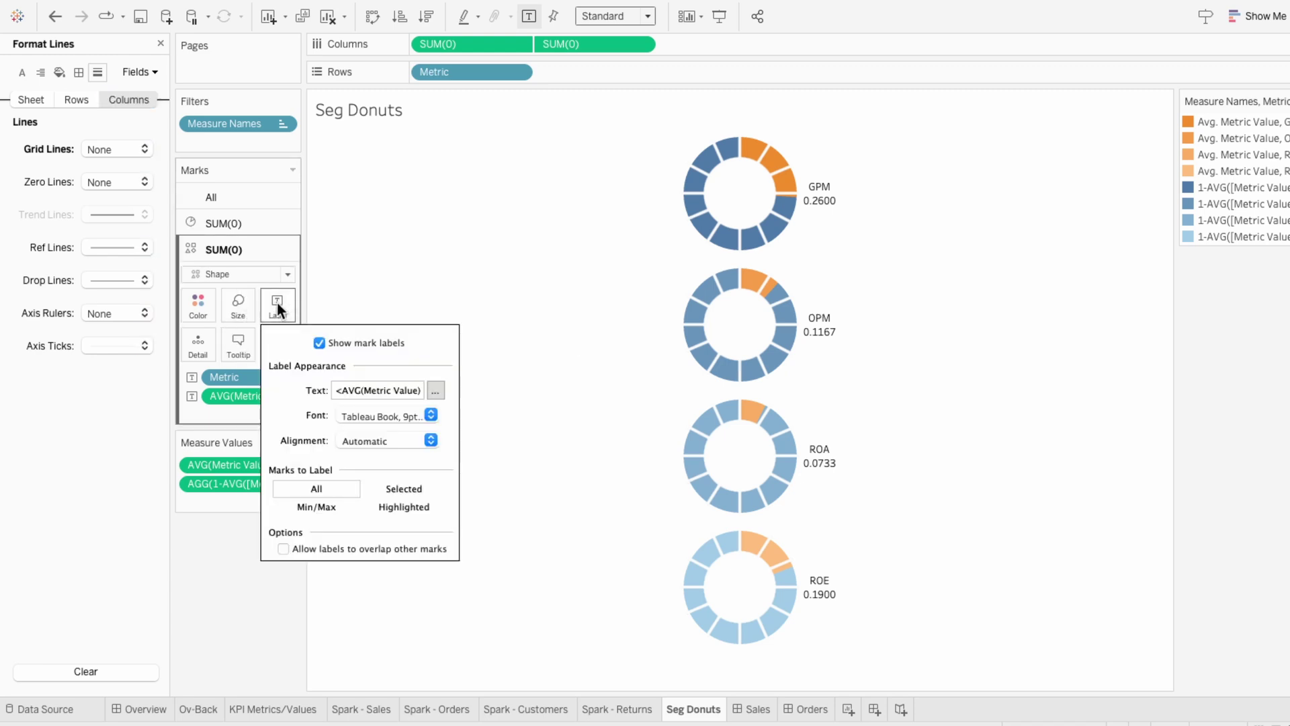
left_click(363, 440)
left_click(376, 519)
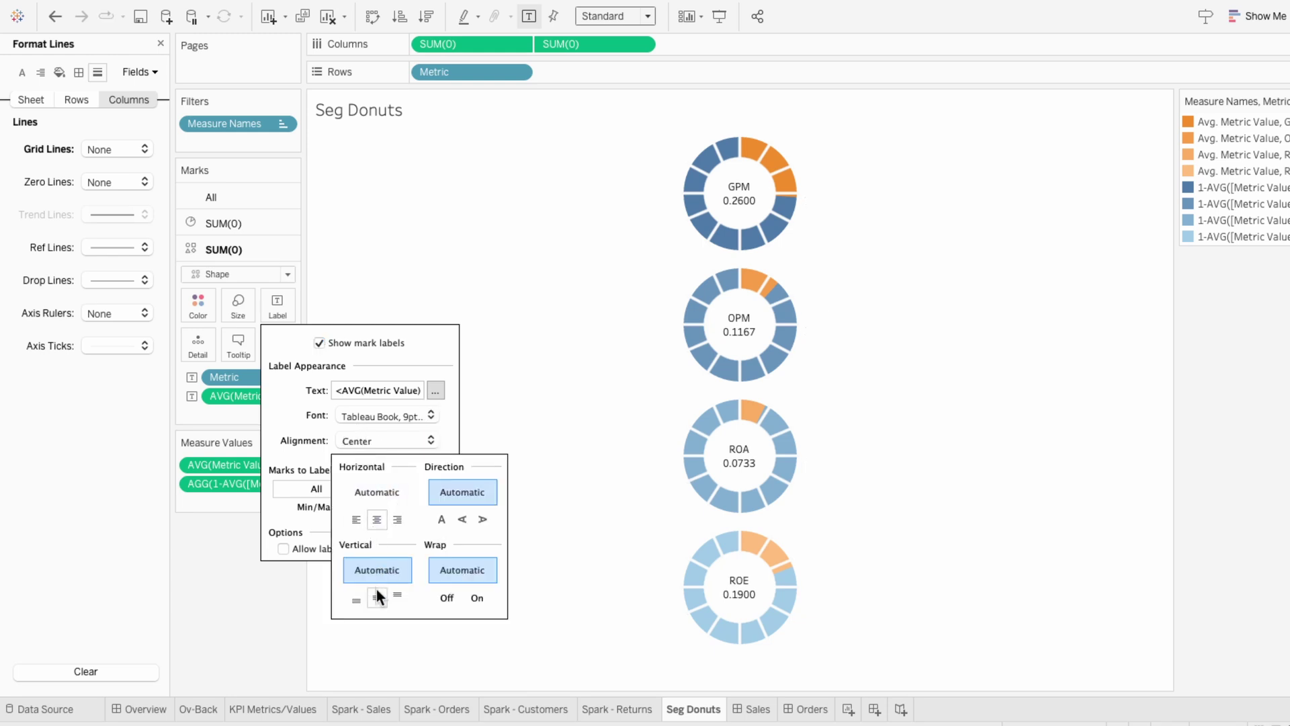
left_click(376, 593)
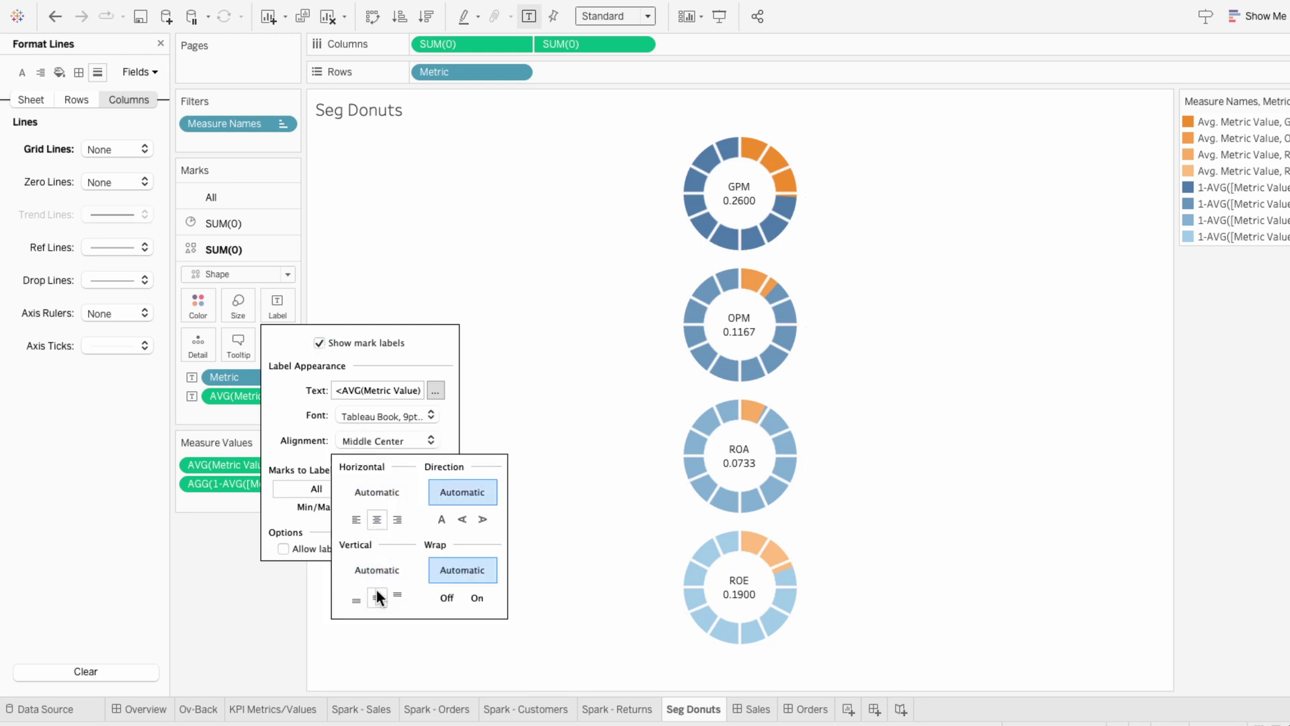
Set label text to size 11 with Metric centred on a line above the value.
left_click(434, 390)
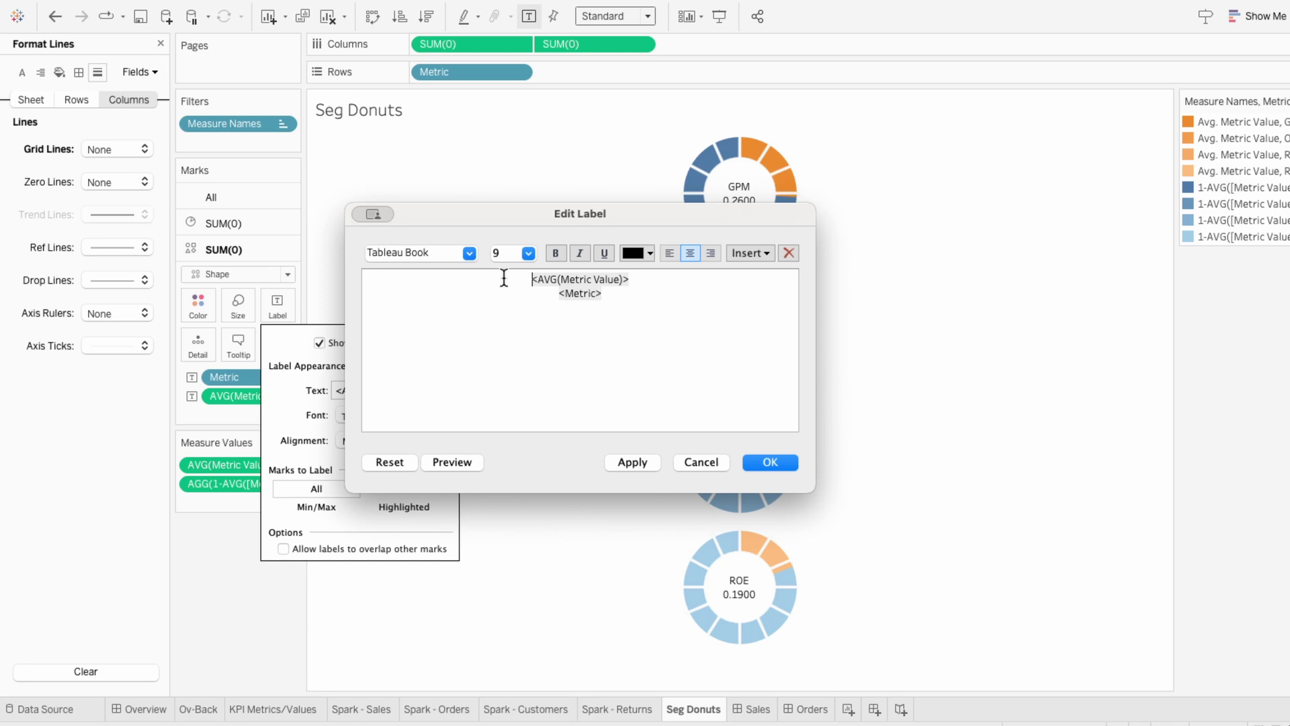
left_click_drag(504, 278, 624, 308)
left_click(529, 253)
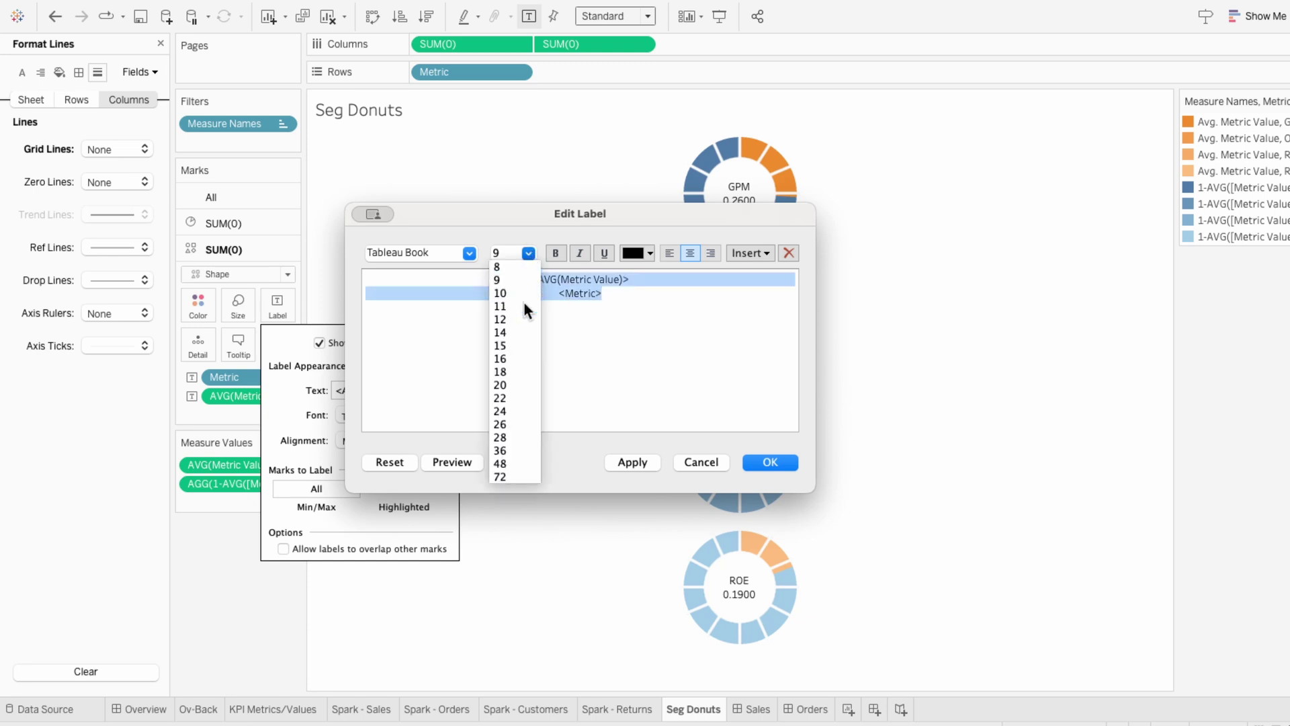
left_click(523, 303)
double_click(572, 299)
key("ctrl+c")
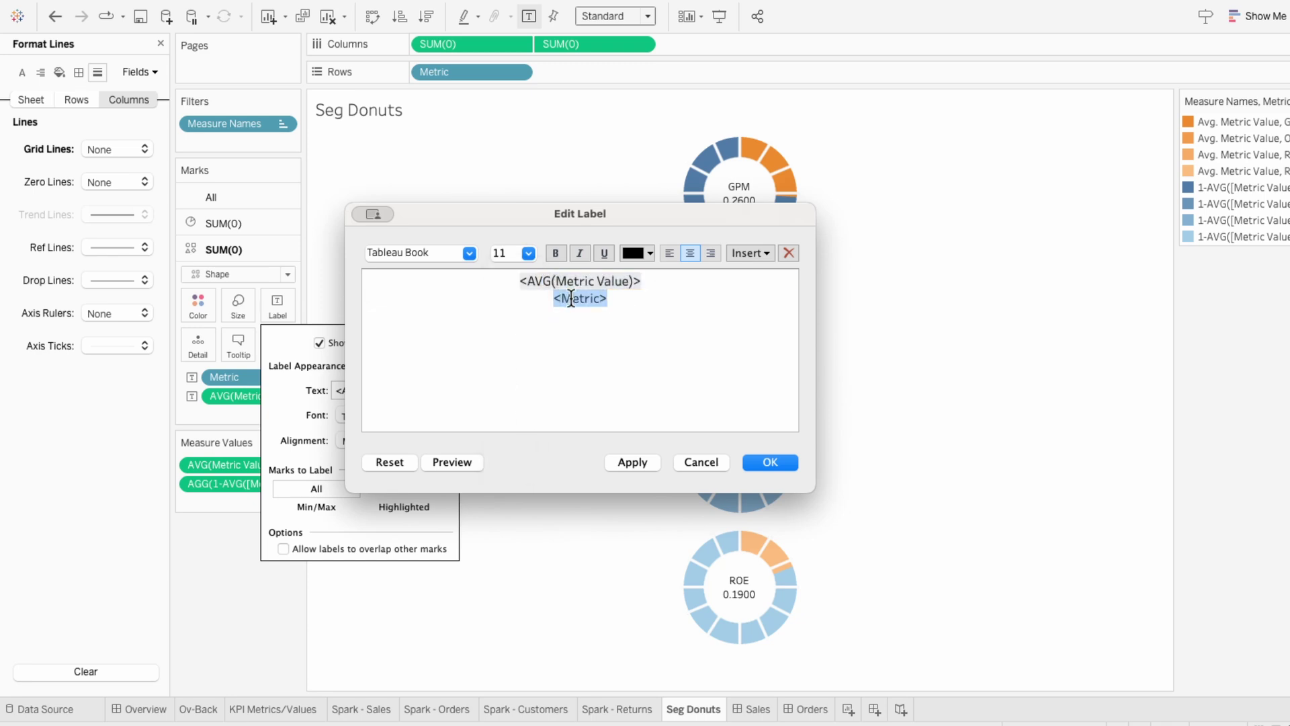
key("BackSpace")
key("BackSpace")
key("Home")
key("Return")
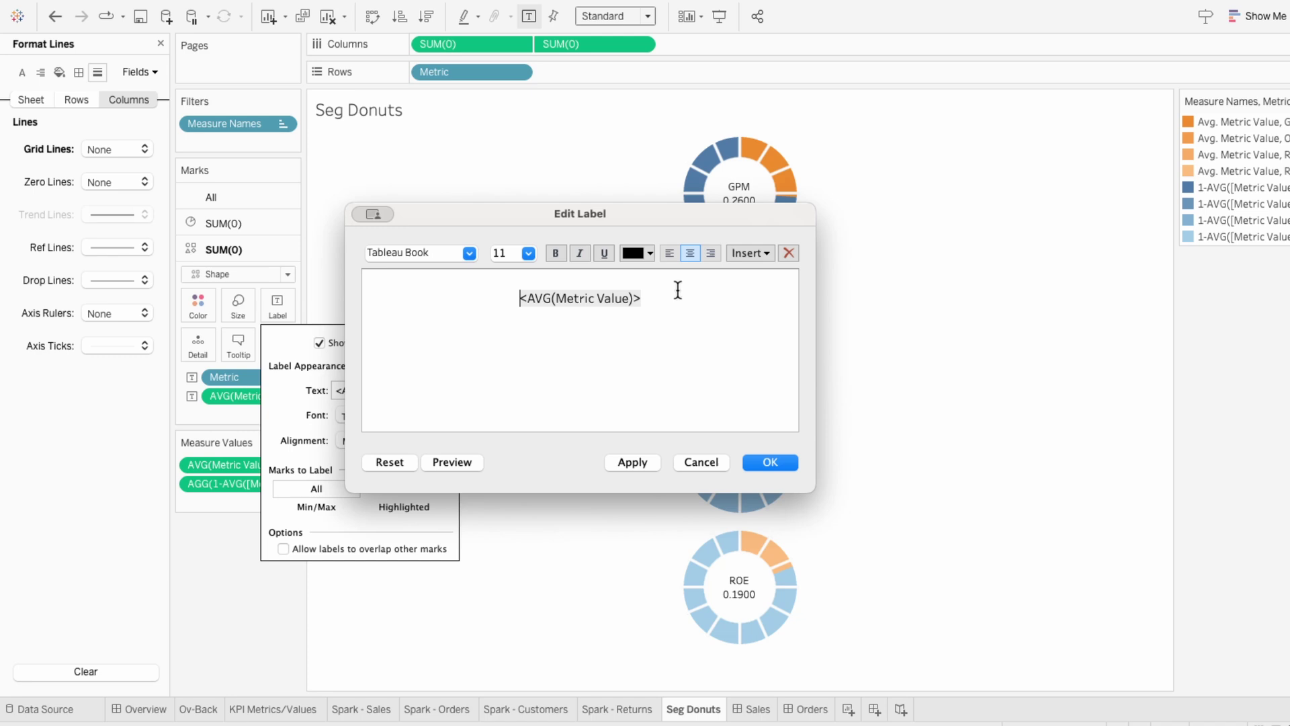
key("Up")
key("ctrl+v")
key("shift+Home")
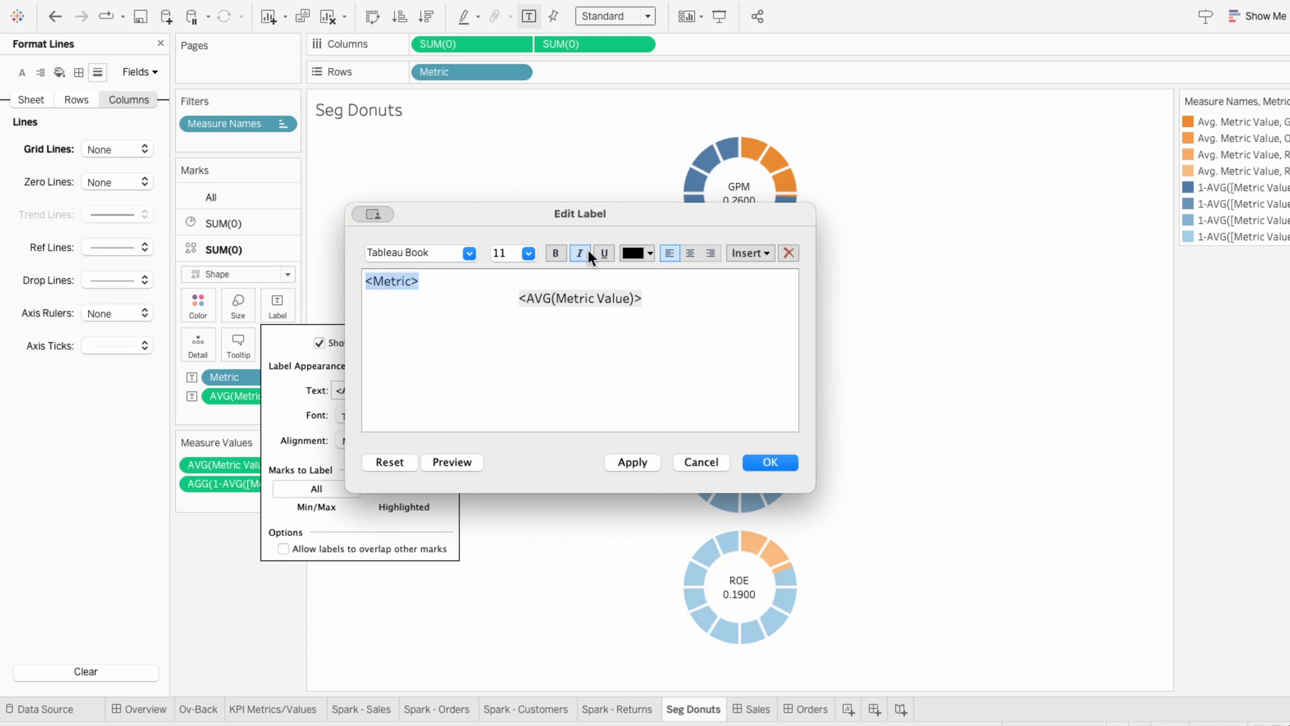
left_click(684, 253)
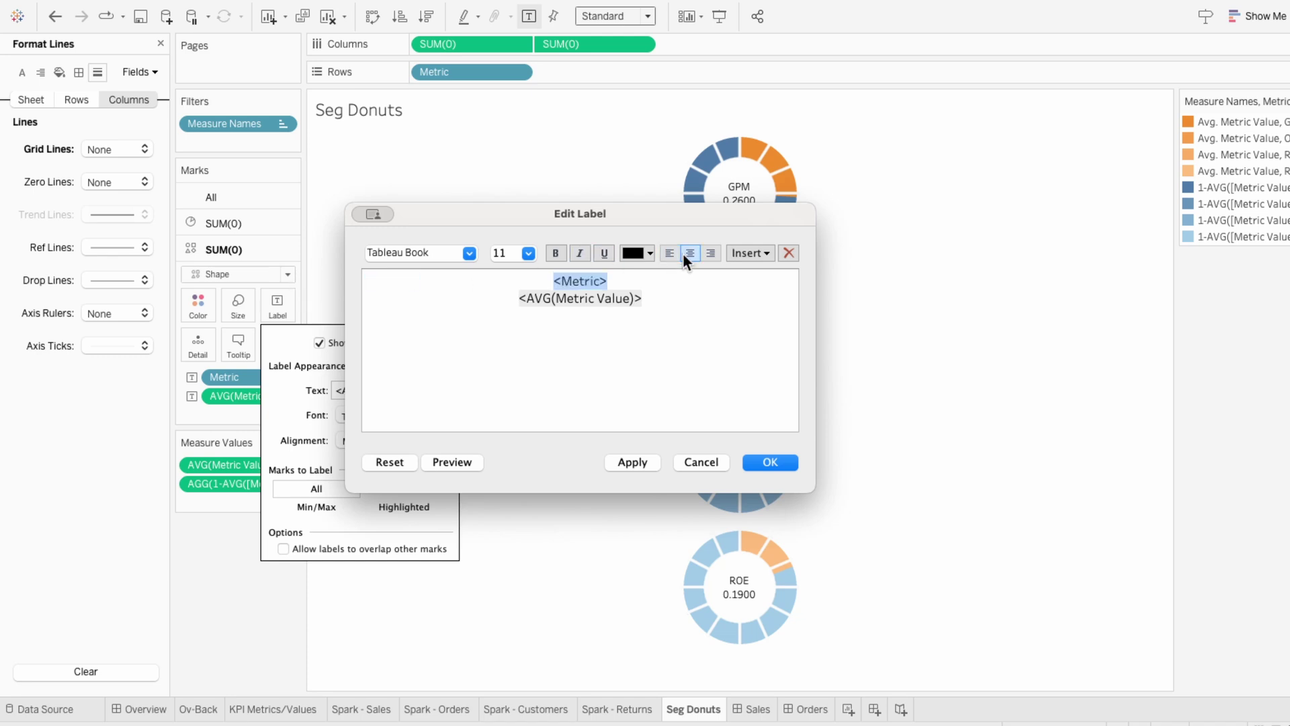
Set the Metric line to Tableau Regular and the value line to Tableau Medium.
left_click(470, 253)
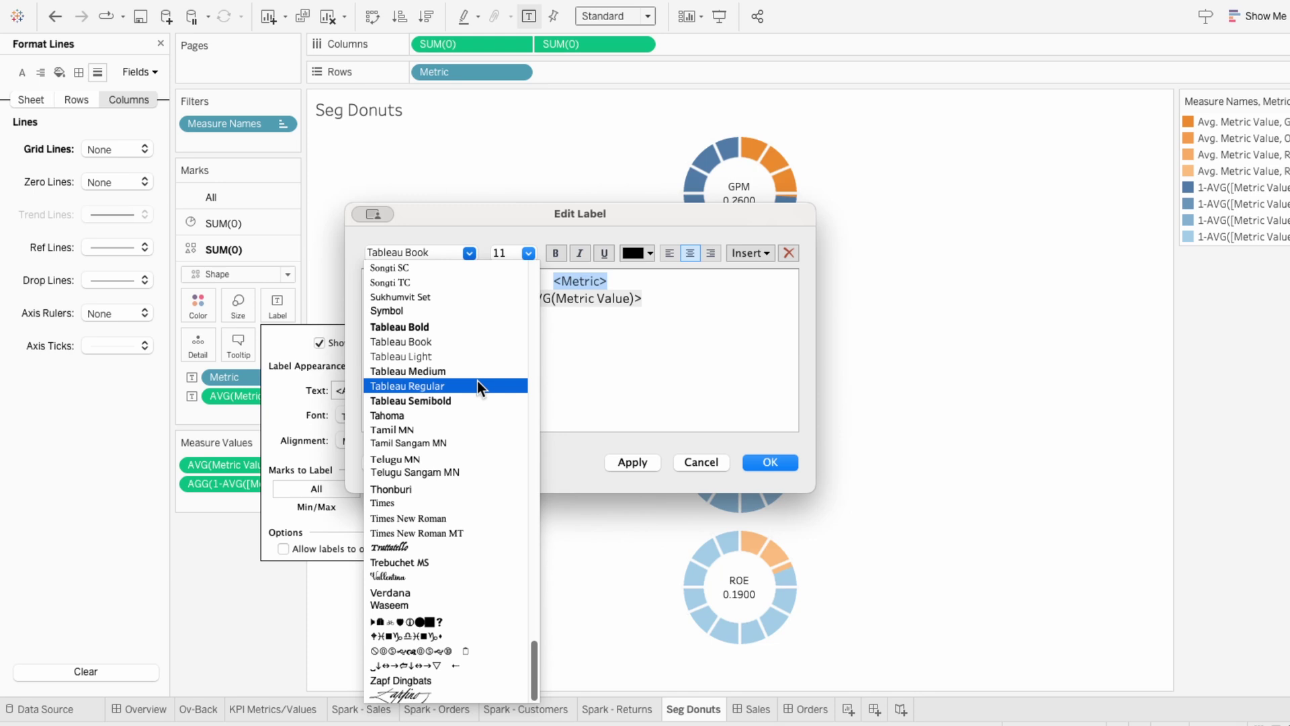
left_click(477, 383)
triple_click(566, 299)
left_click(469, 253)
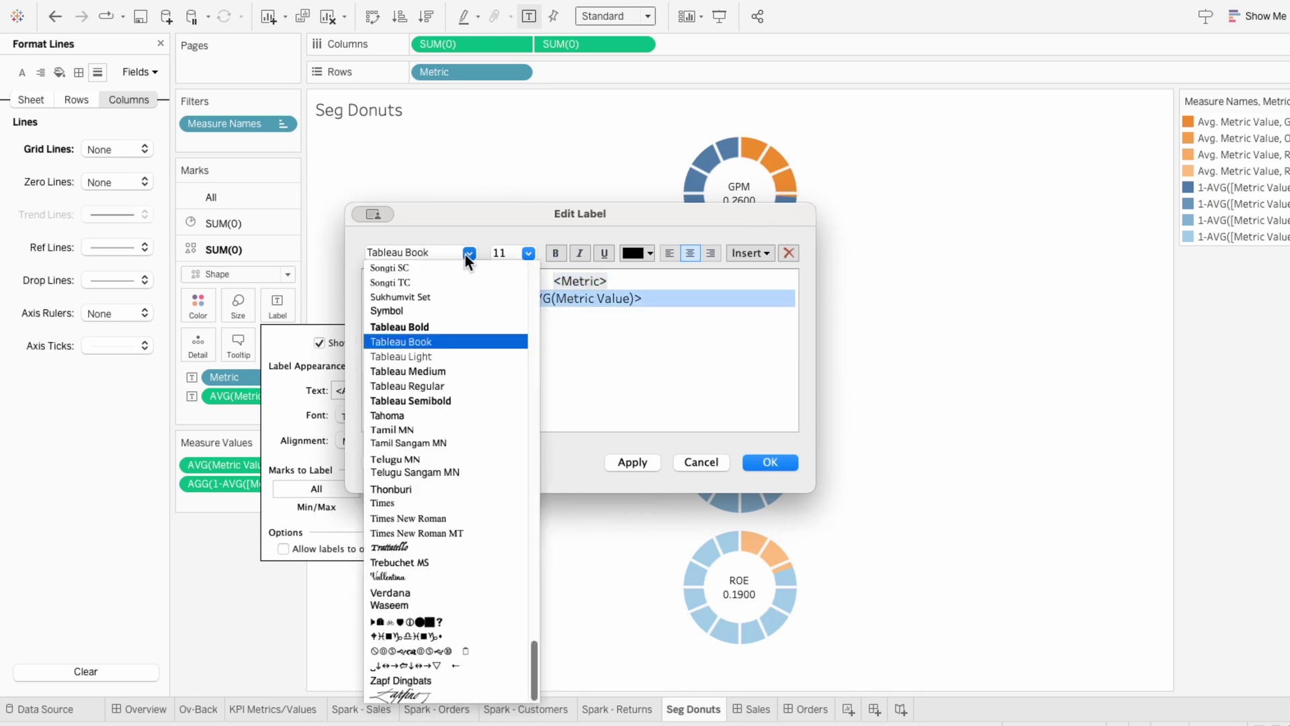
left_click(469, 369)
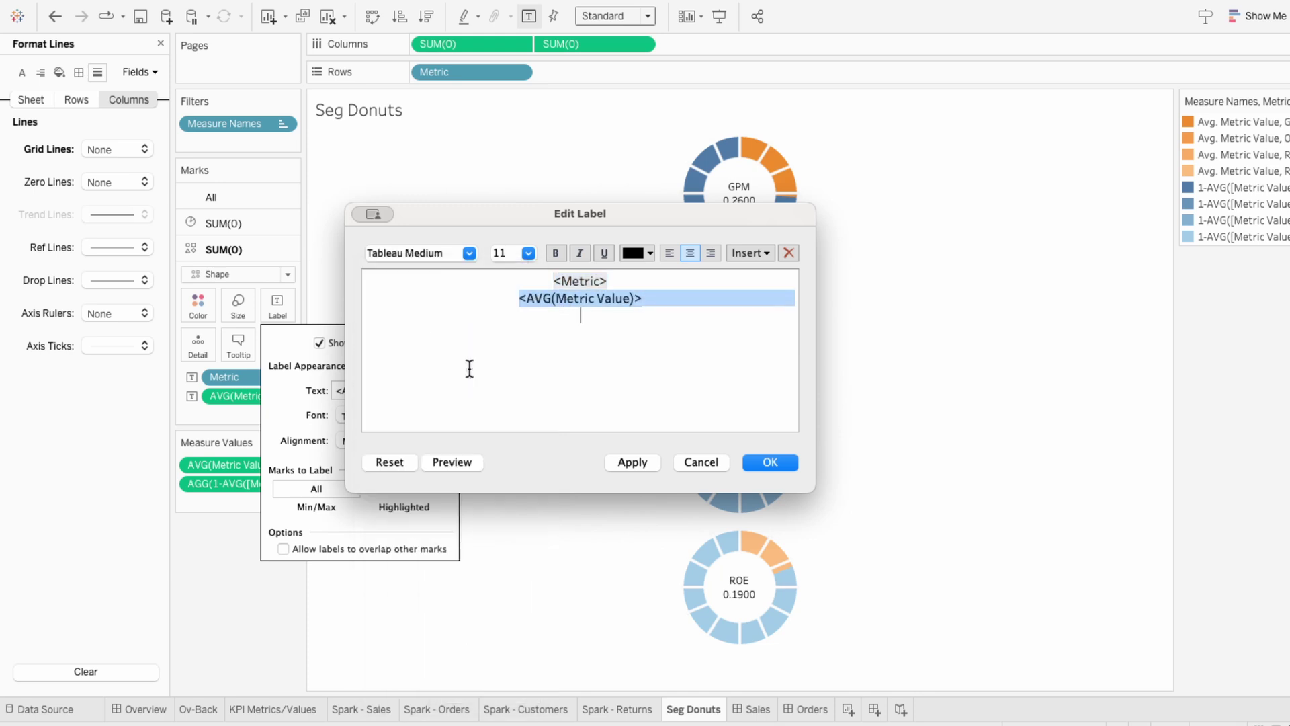
left_click(761, 463)
left_click(567, 434)
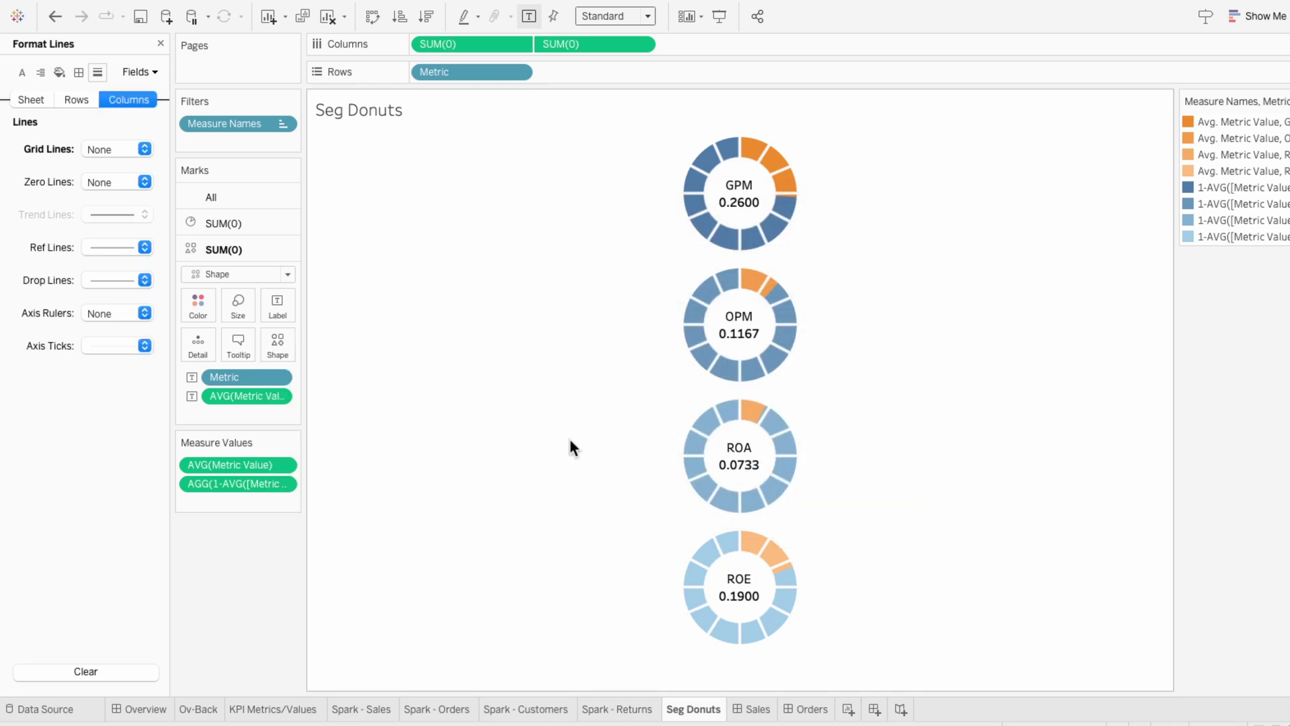
Format AVG(Metric Value) as a percentage with 0 decimal places.
right_click(221, 395)
left_click(254, 457)
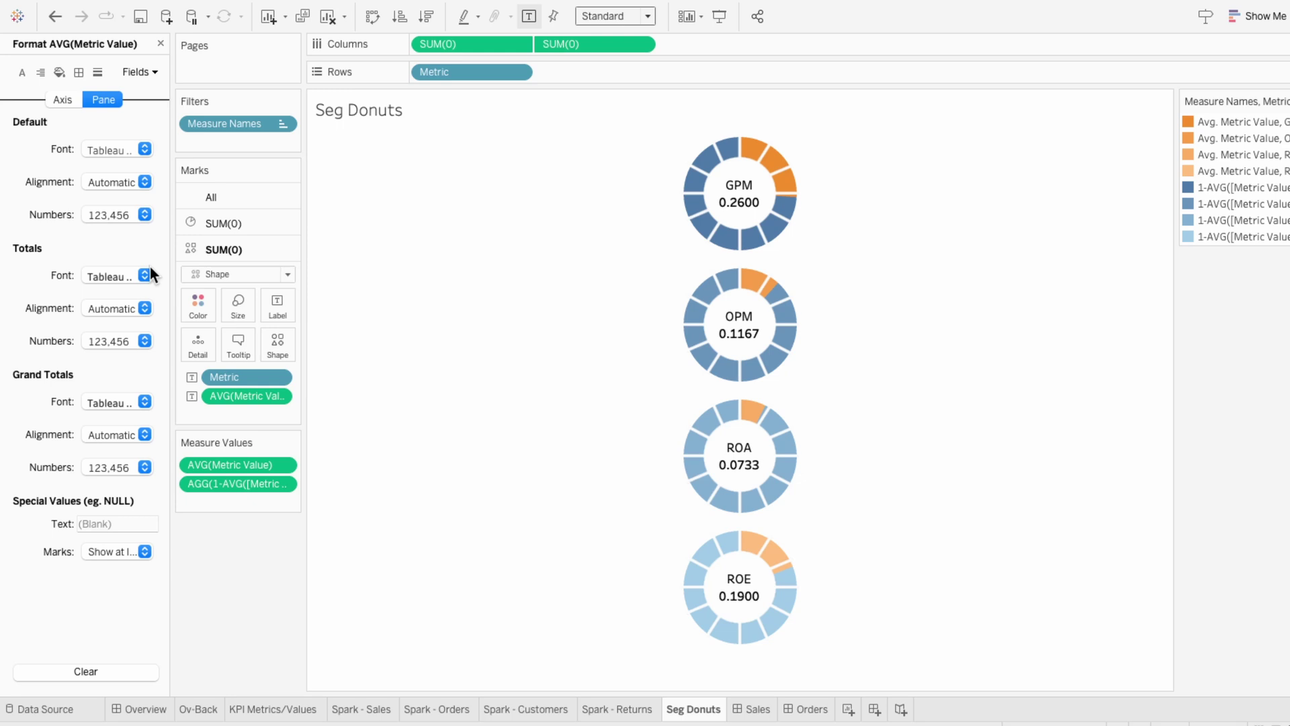
left_click(107, 215)
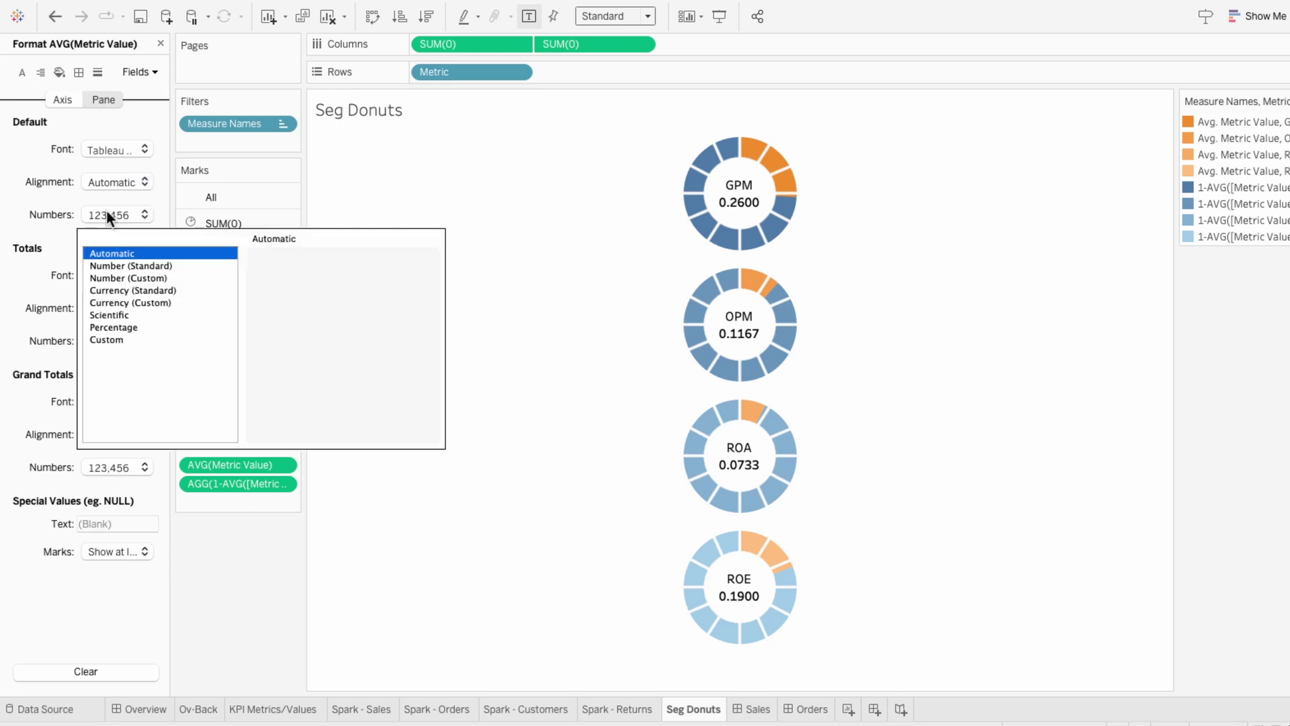
left_click(143, 327)
left_click(302, 282)
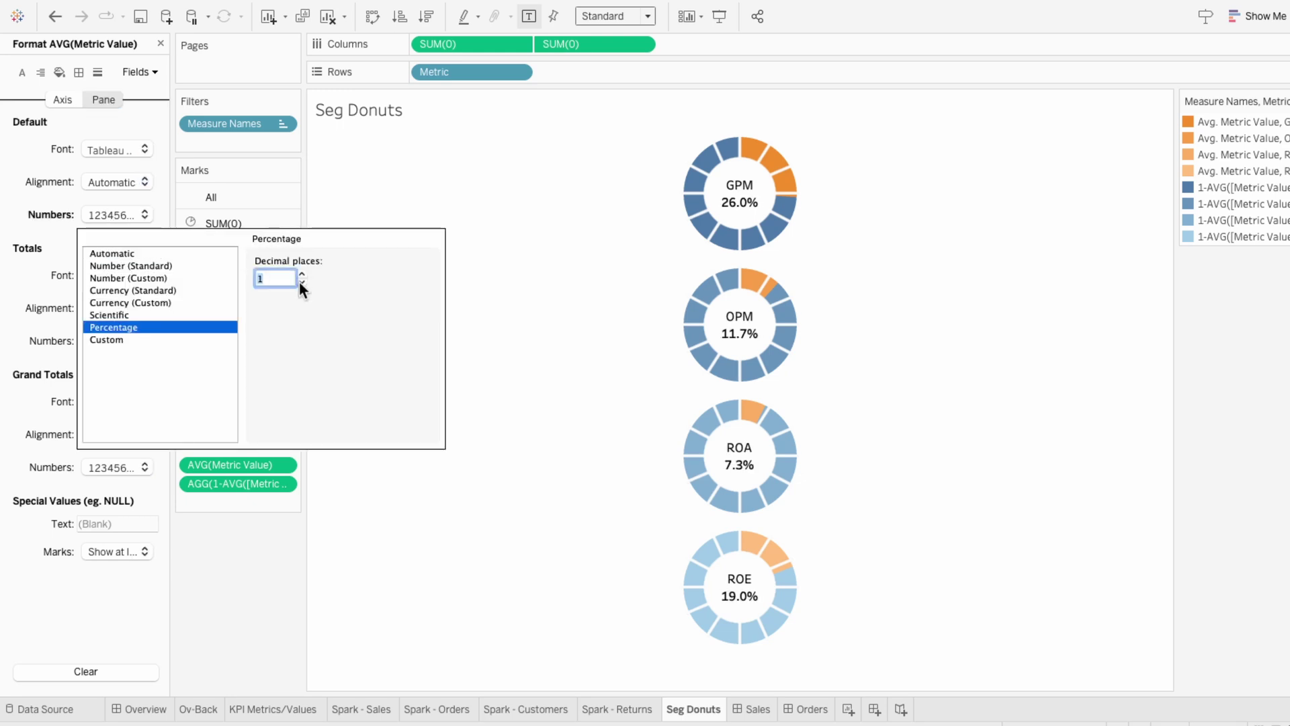
left_click(302, 282)
left_click(484, 303)
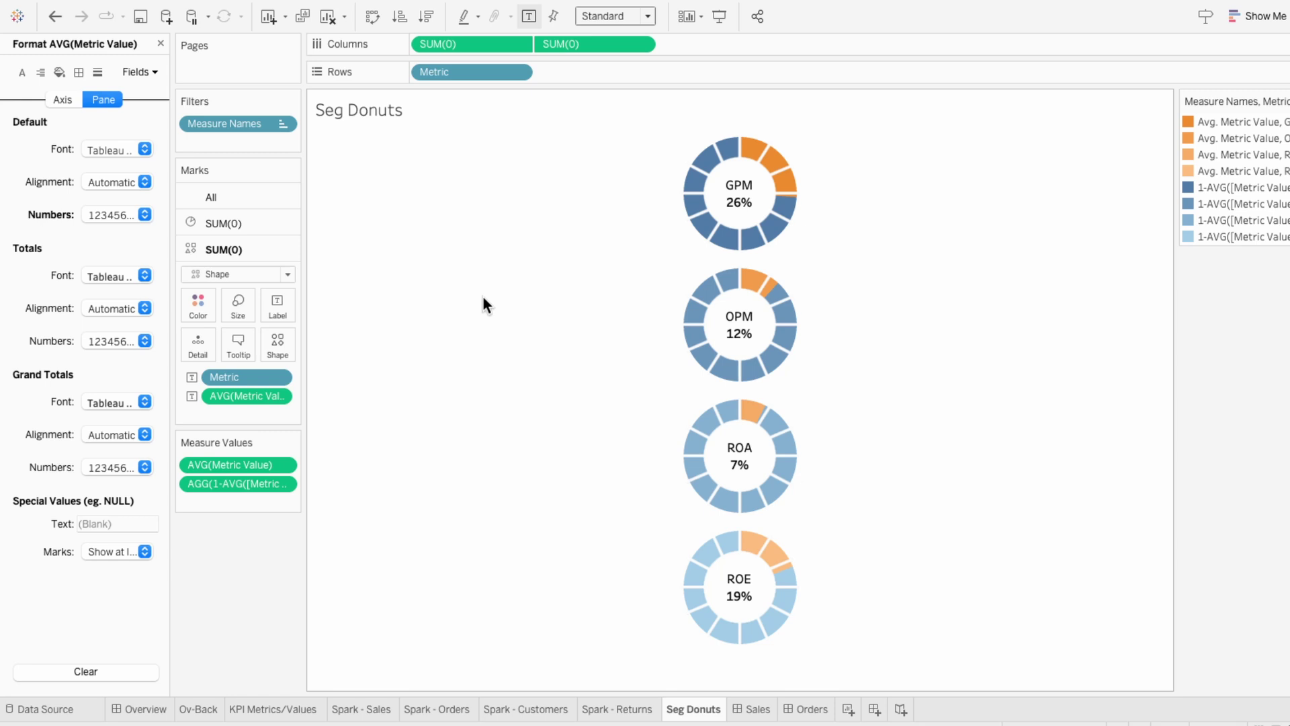
Color the four 1-AVG remainder items (GPM, OPM, ROA, ROE) the lightest gray from the Gray palette.
left_click(1283, 101)
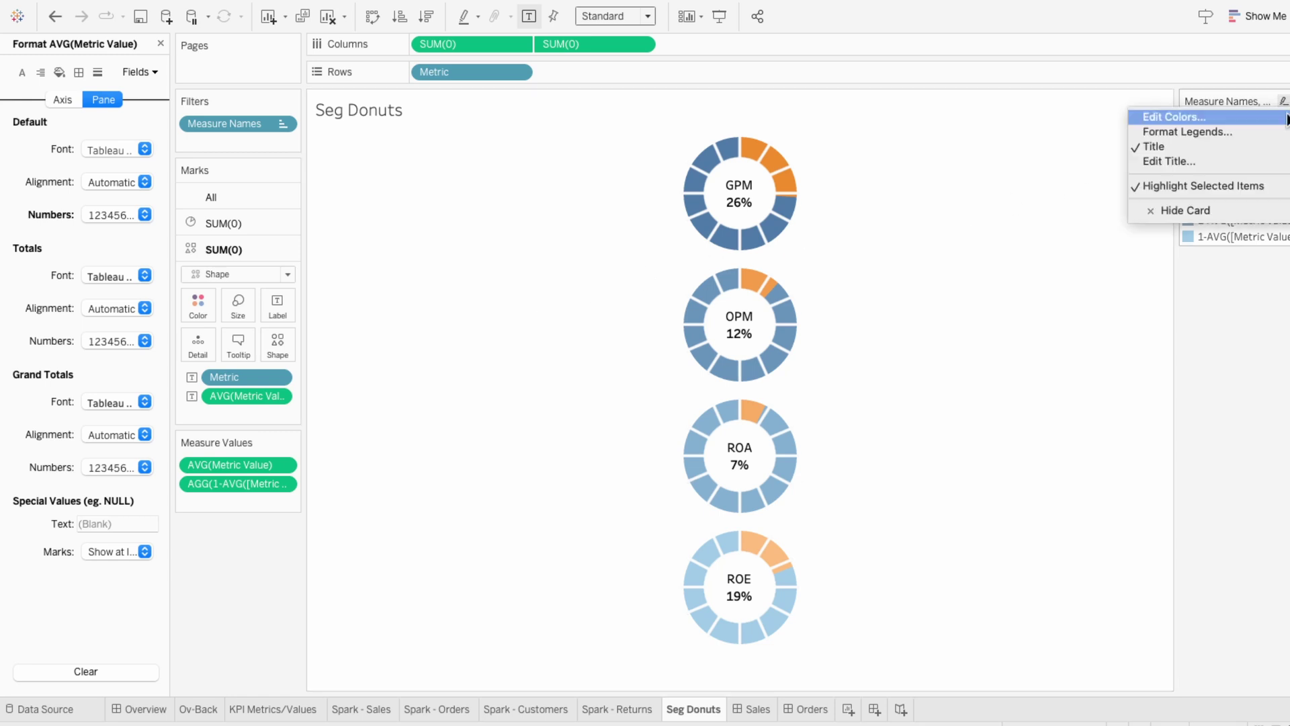
left_click(1187, 119)
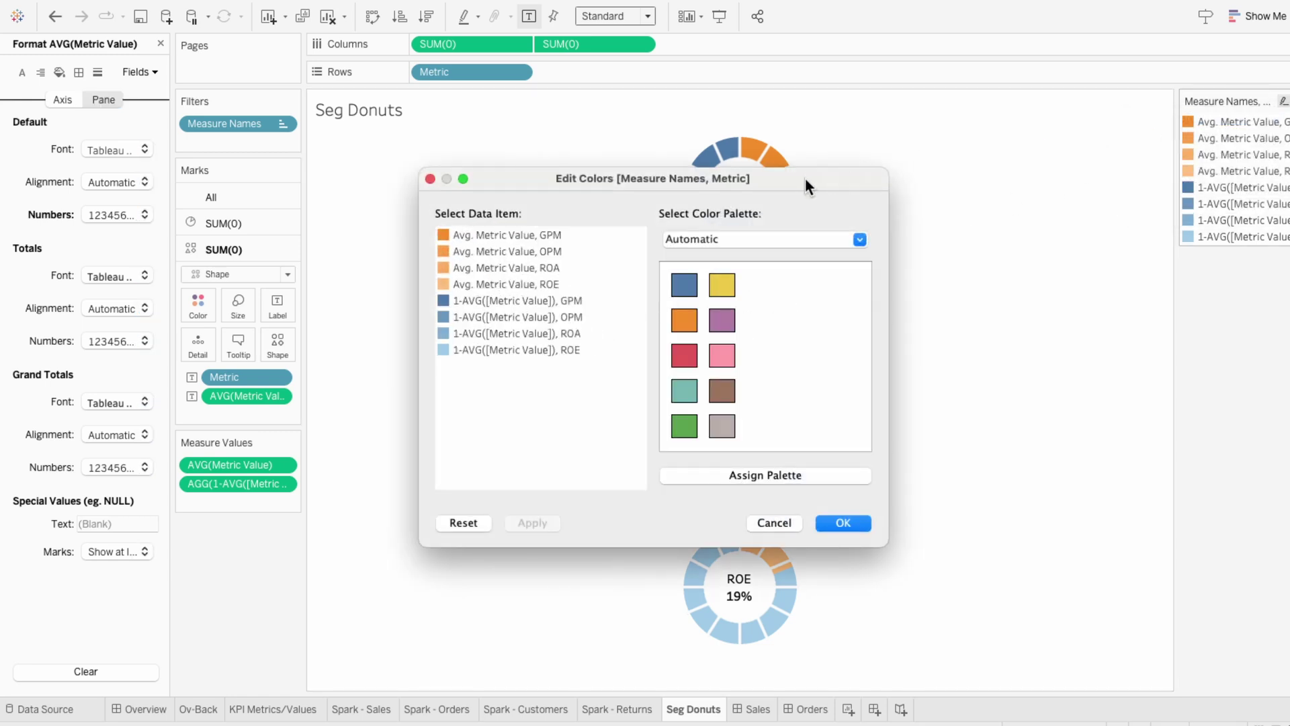
left_click_drag(805, 179, 509, 175)
left_click(178, 293)
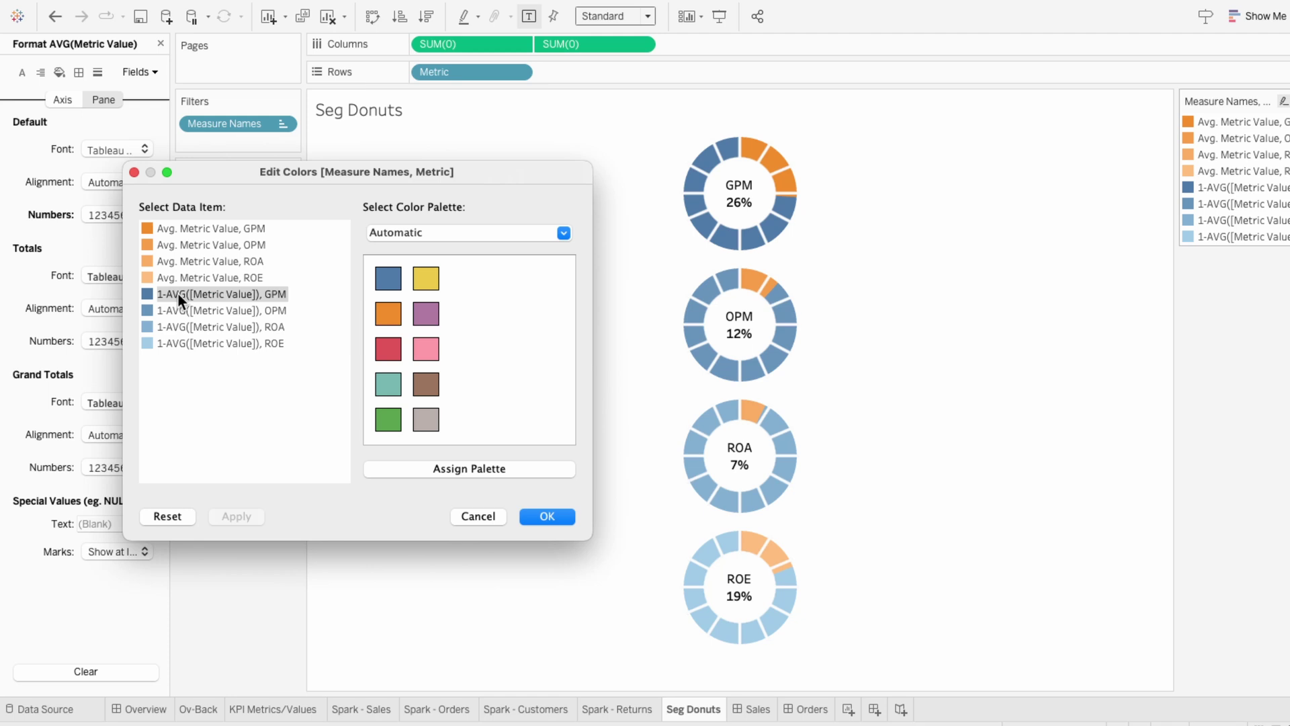
left_click(190, 343, "shift")
left_click(402, 234)
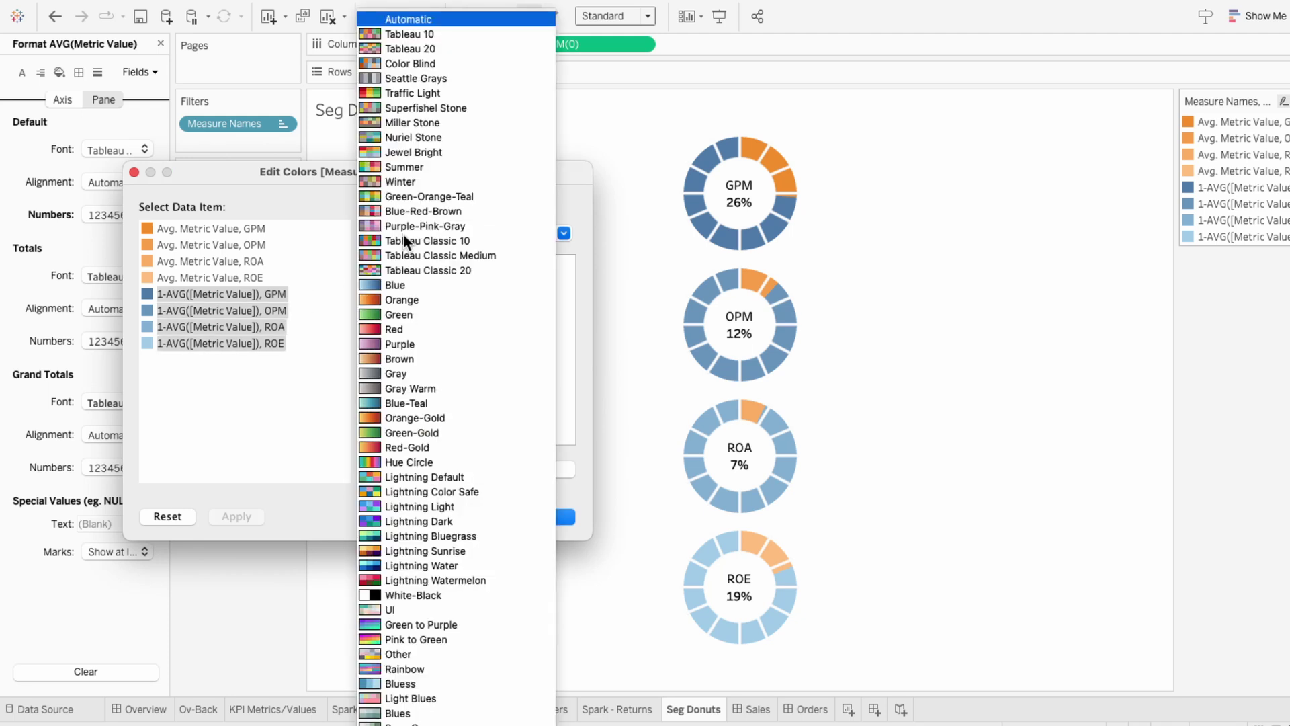
left_click(406, 371)
left_click(388, 281)
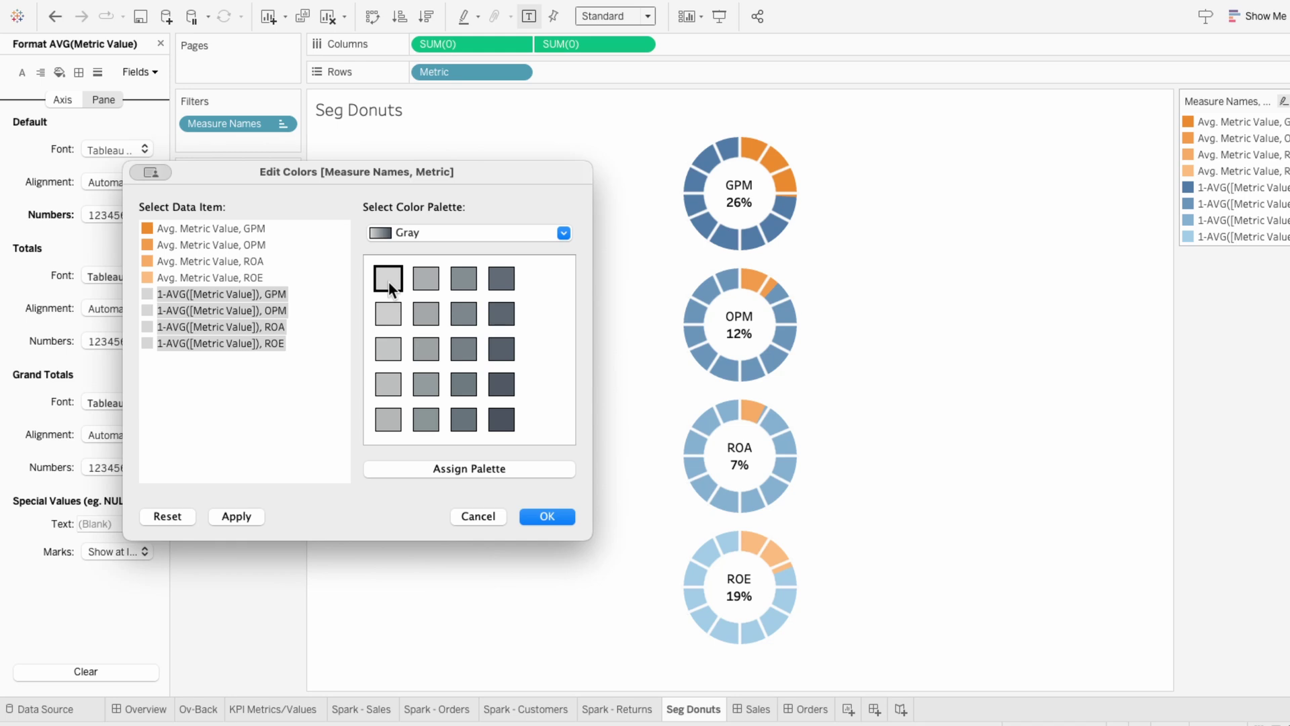
Give the Avg. Metric Value GPM item light green and the OPM item light blue.
left_click(248, 229)
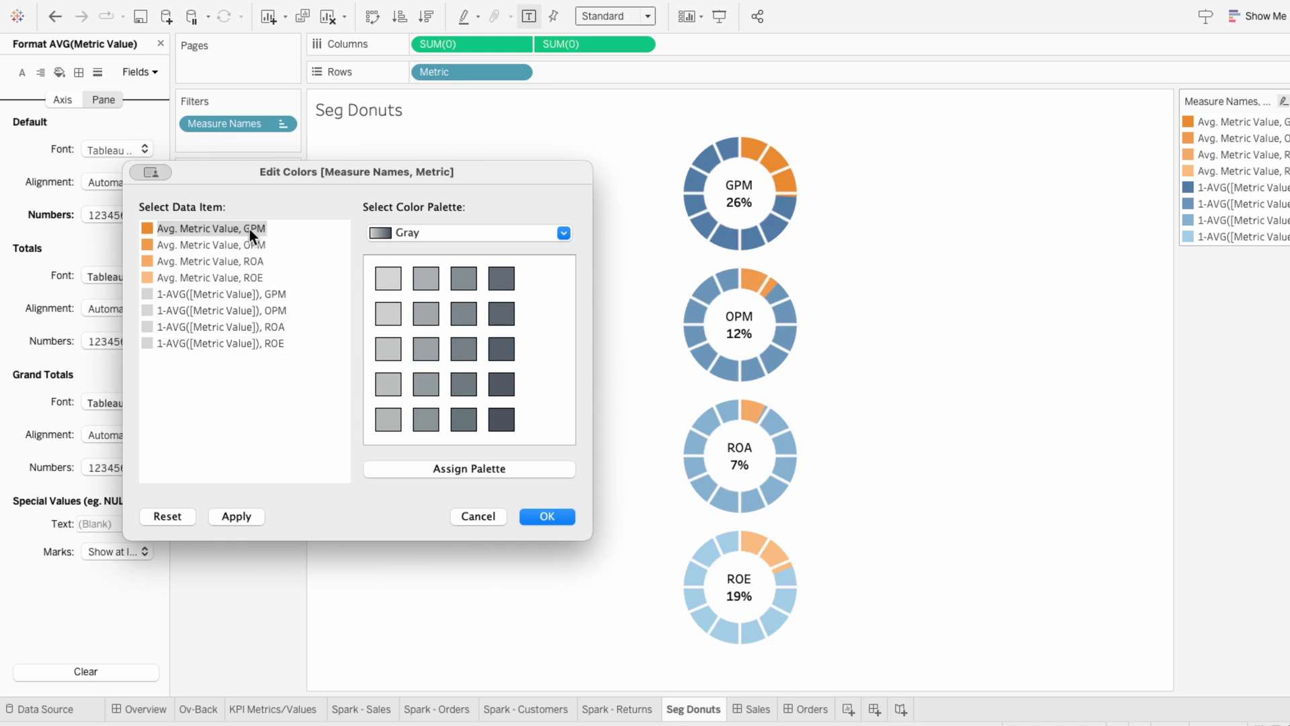
double_click(147, 230)
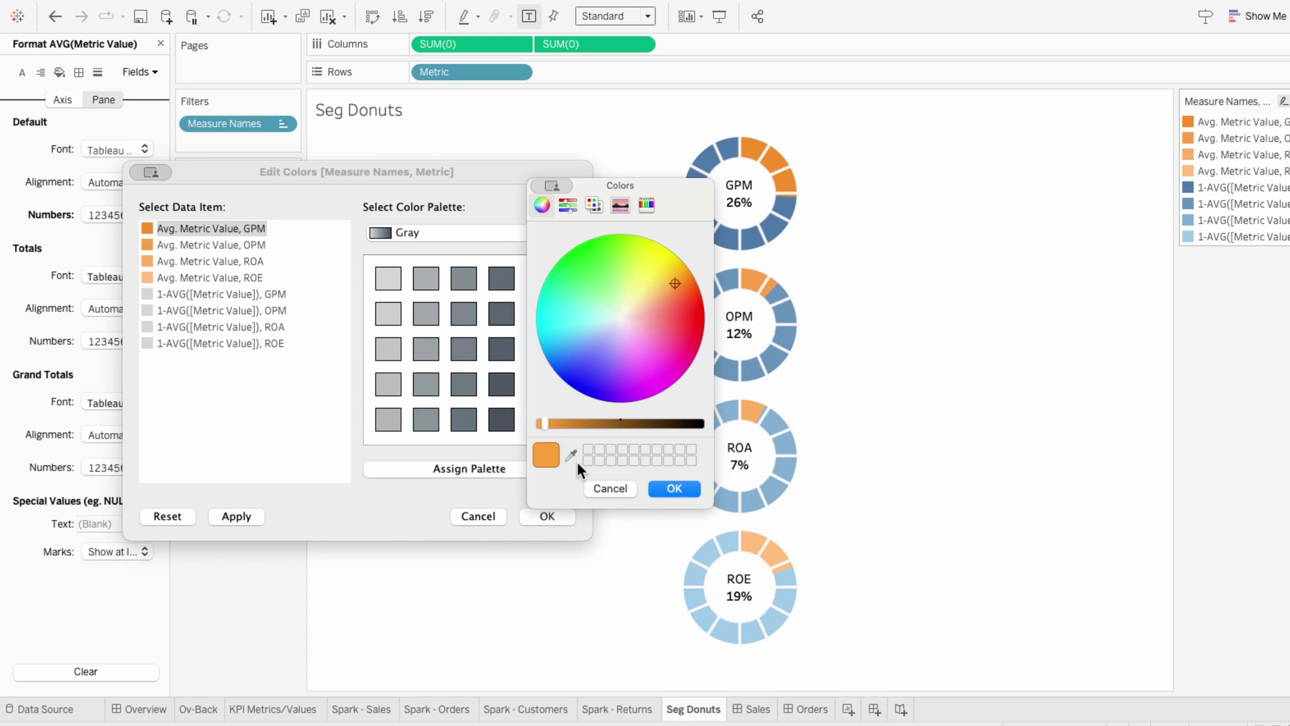
left_click(570, 458)
left_click(622, 291)
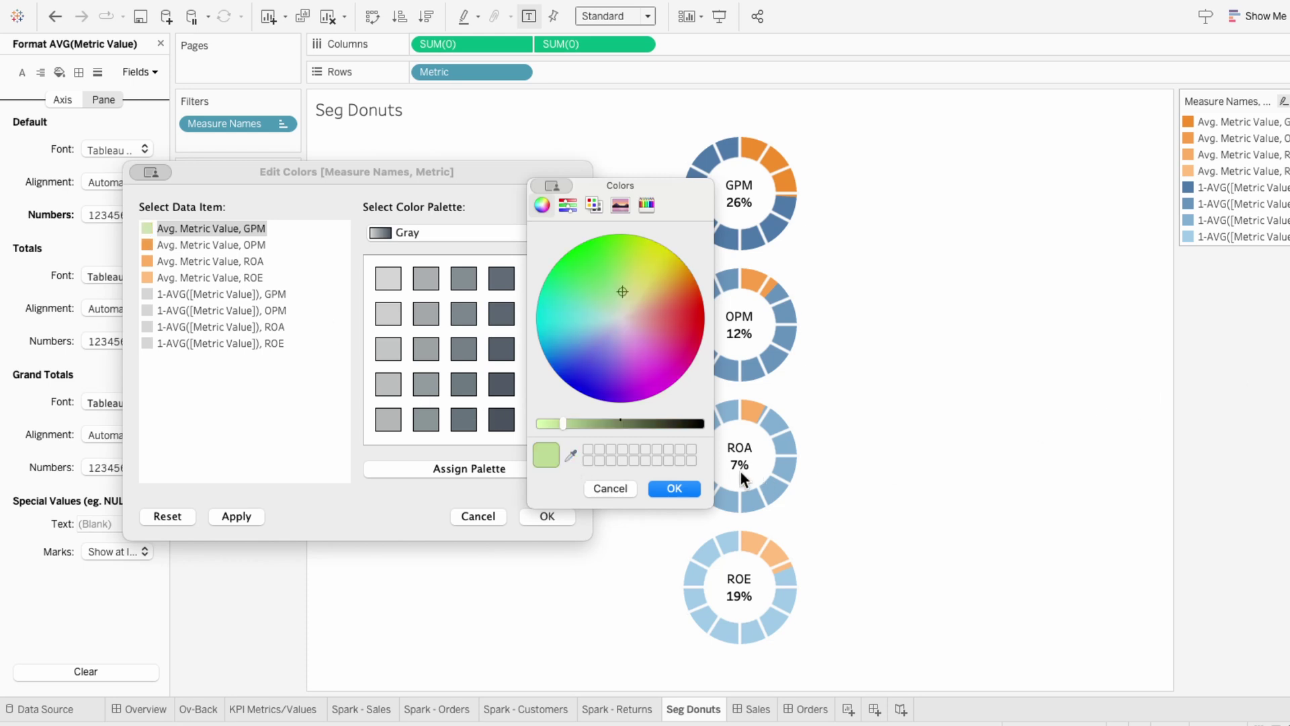
left_click(675, 489)
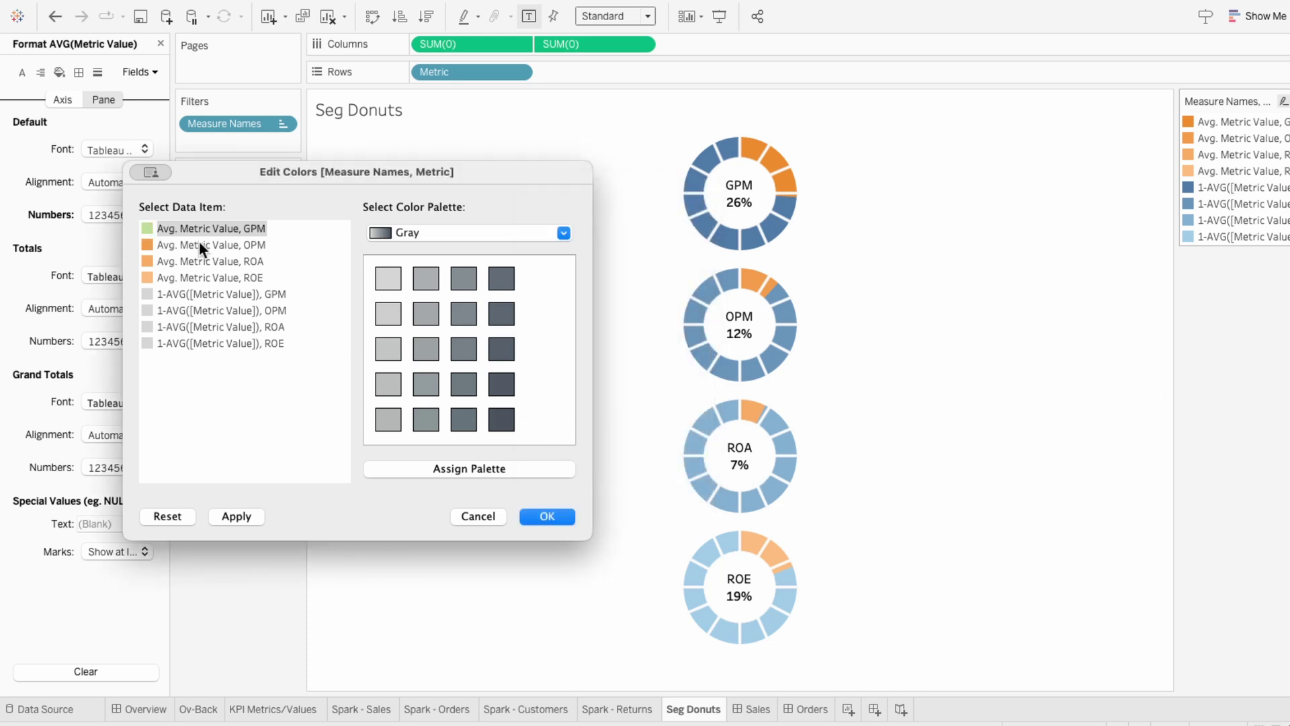
double_click(147, 244)
left_click(591, 323)
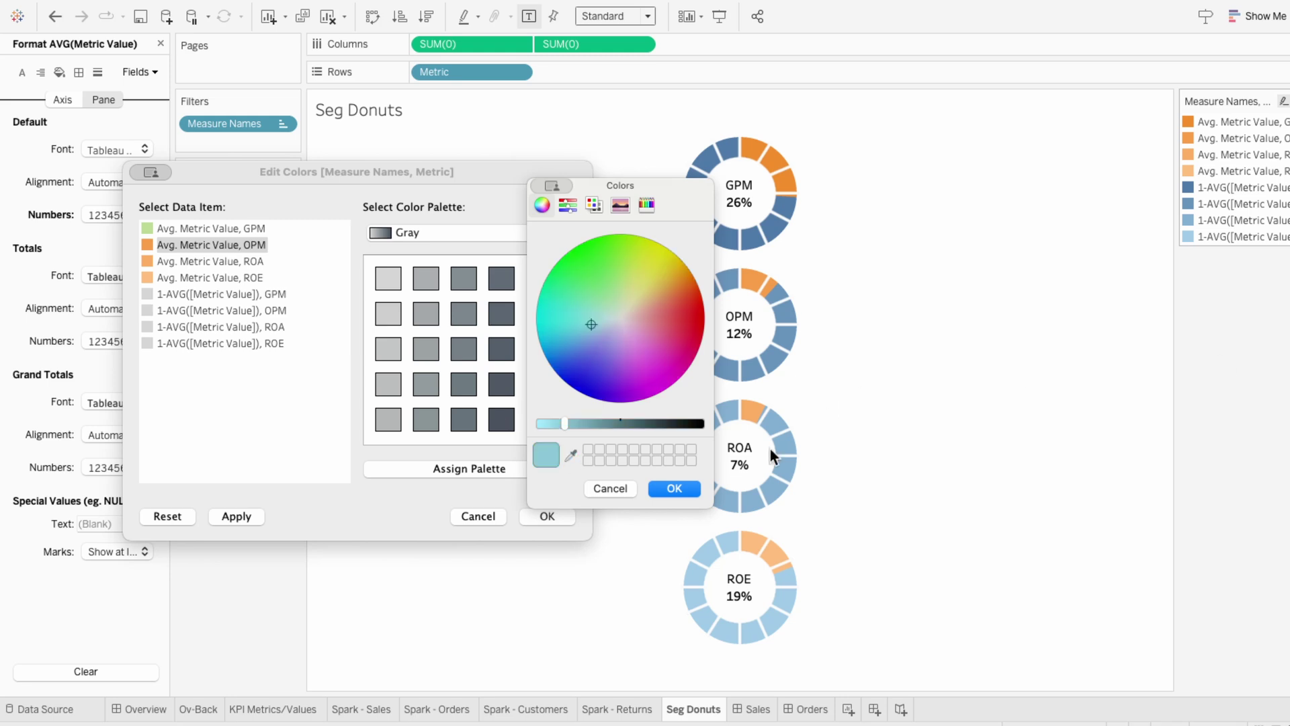
left_click(689, 484)
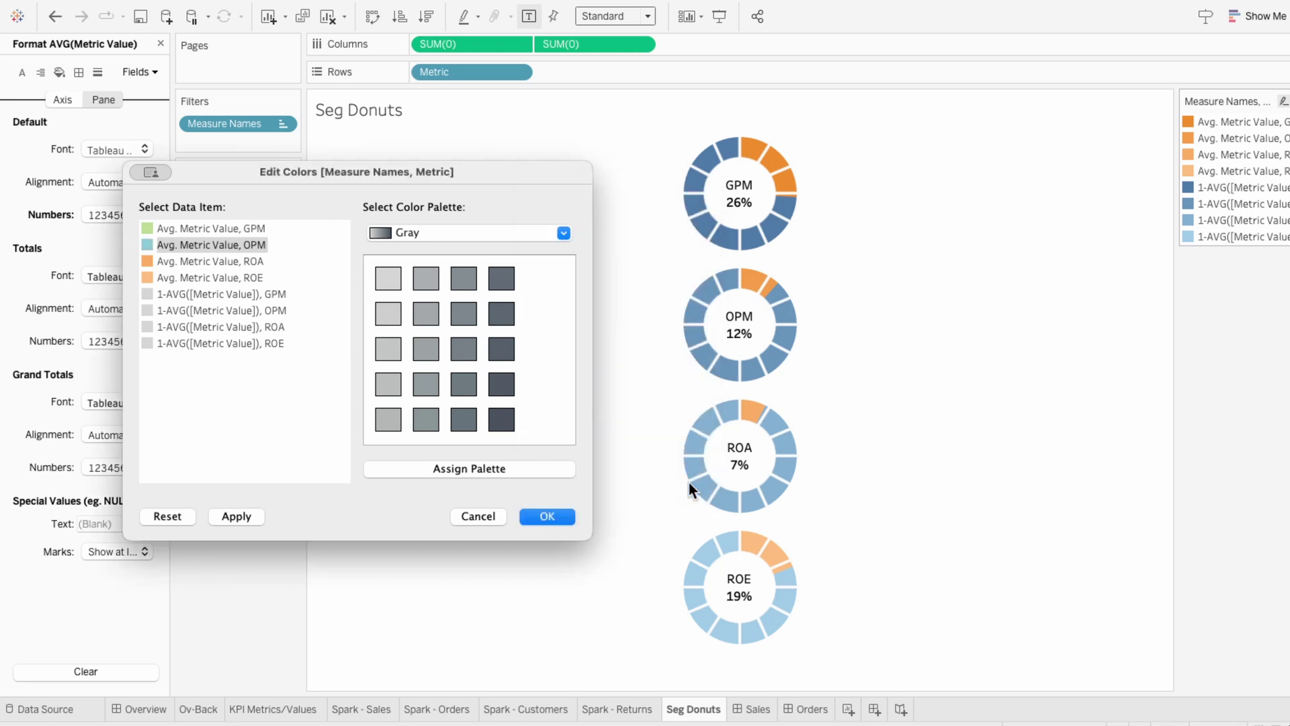
Give ROA light yellow and ROE pinkish red, then apply the colors to the donuts.
double_click(147, 261)
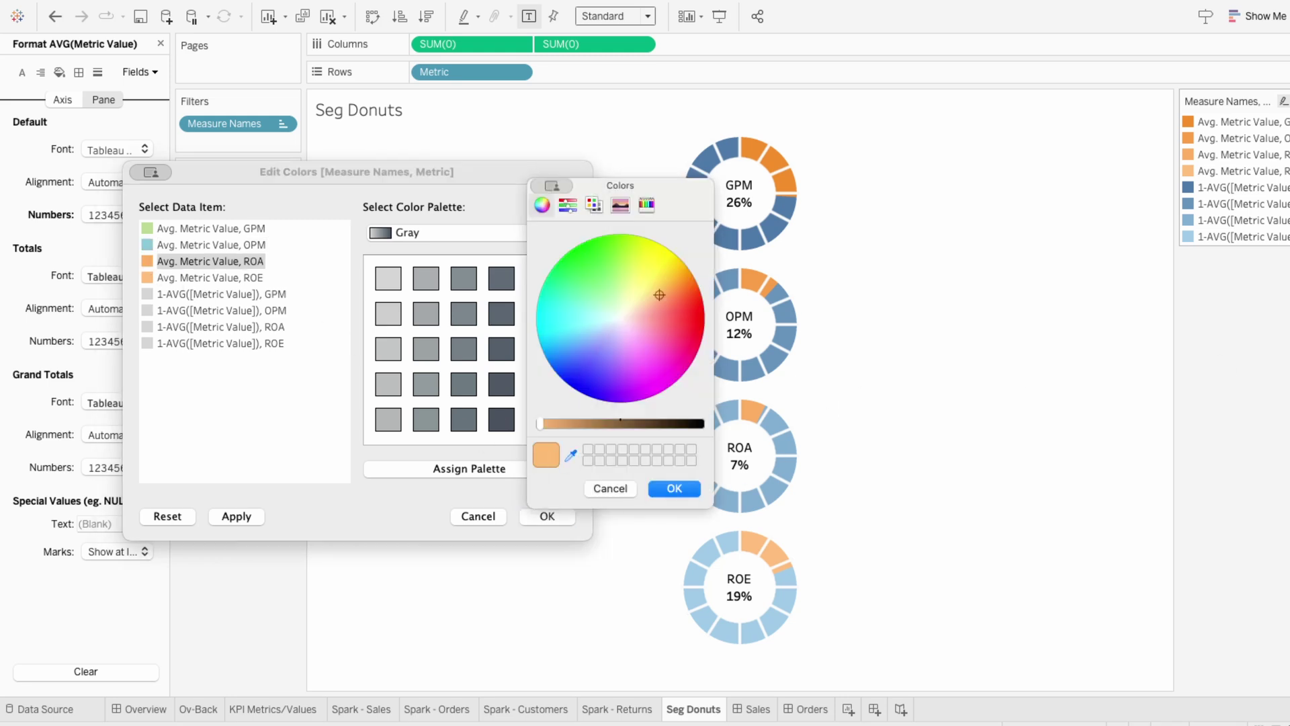
left_click(638, 287)
left_click(666, 487)
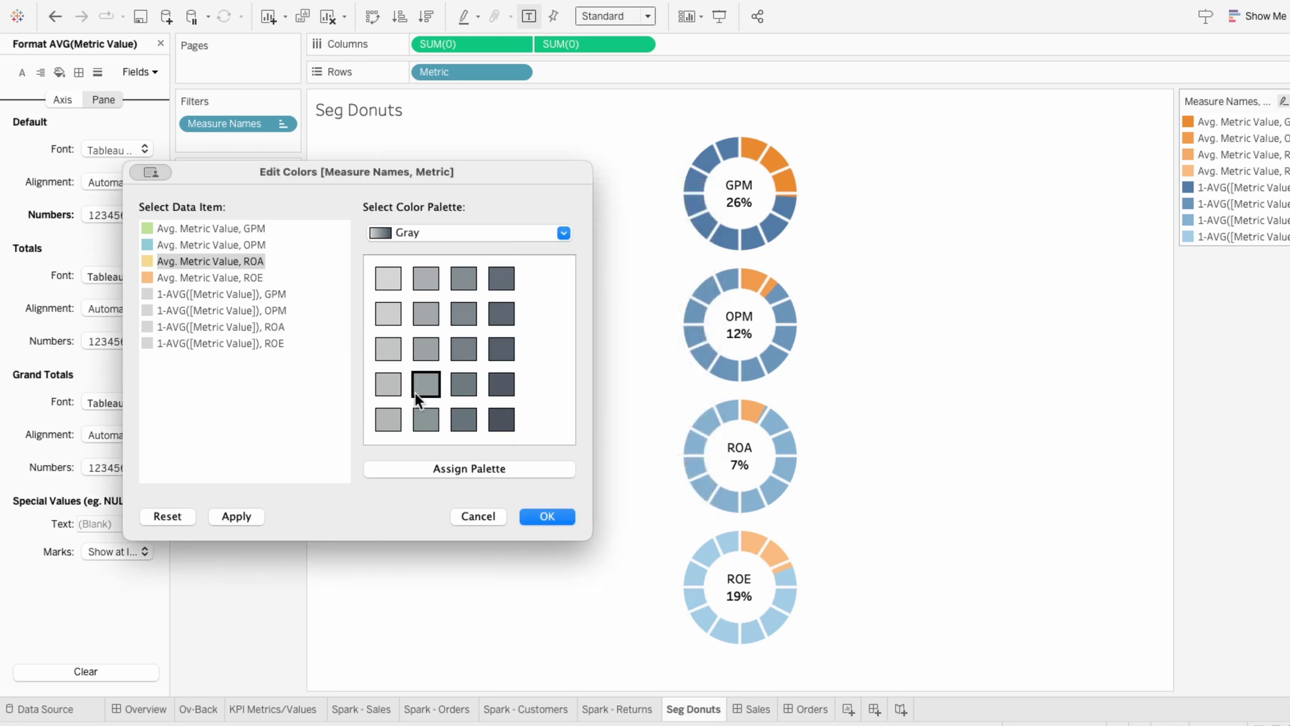
double_click(149, 277)
left_click(653, 316)
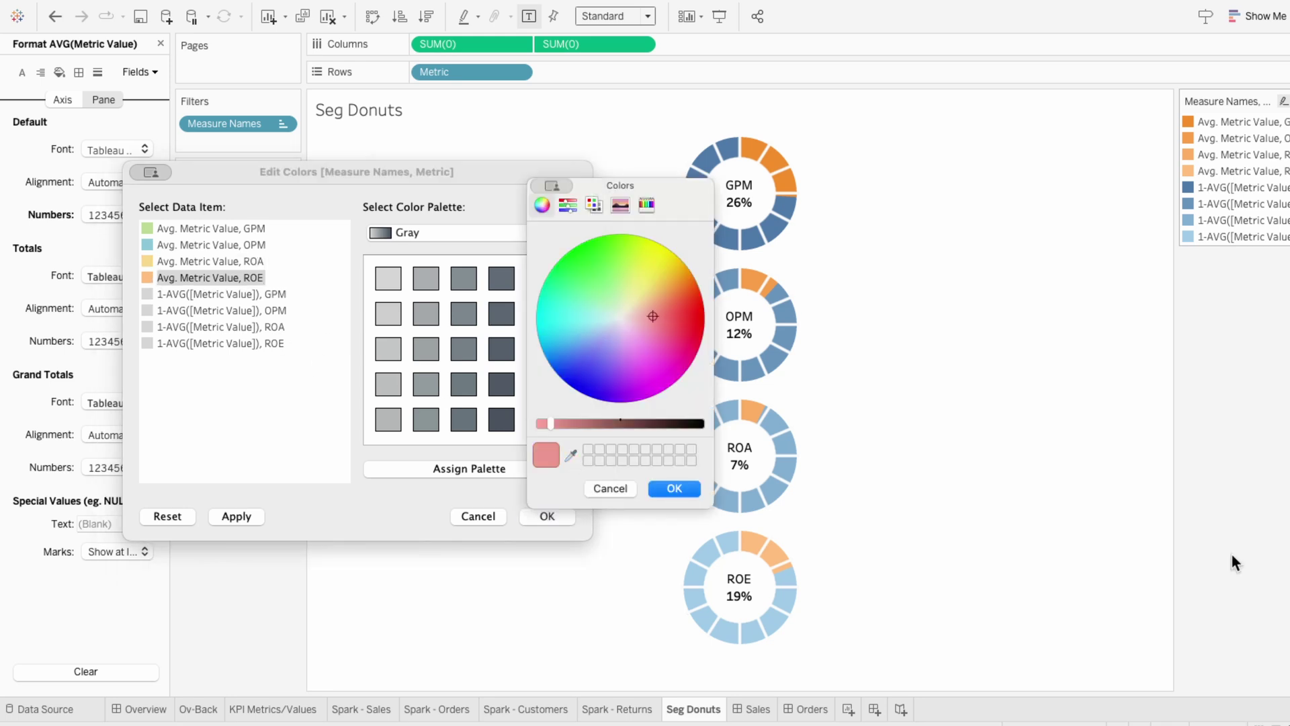
left_click(673, 489)
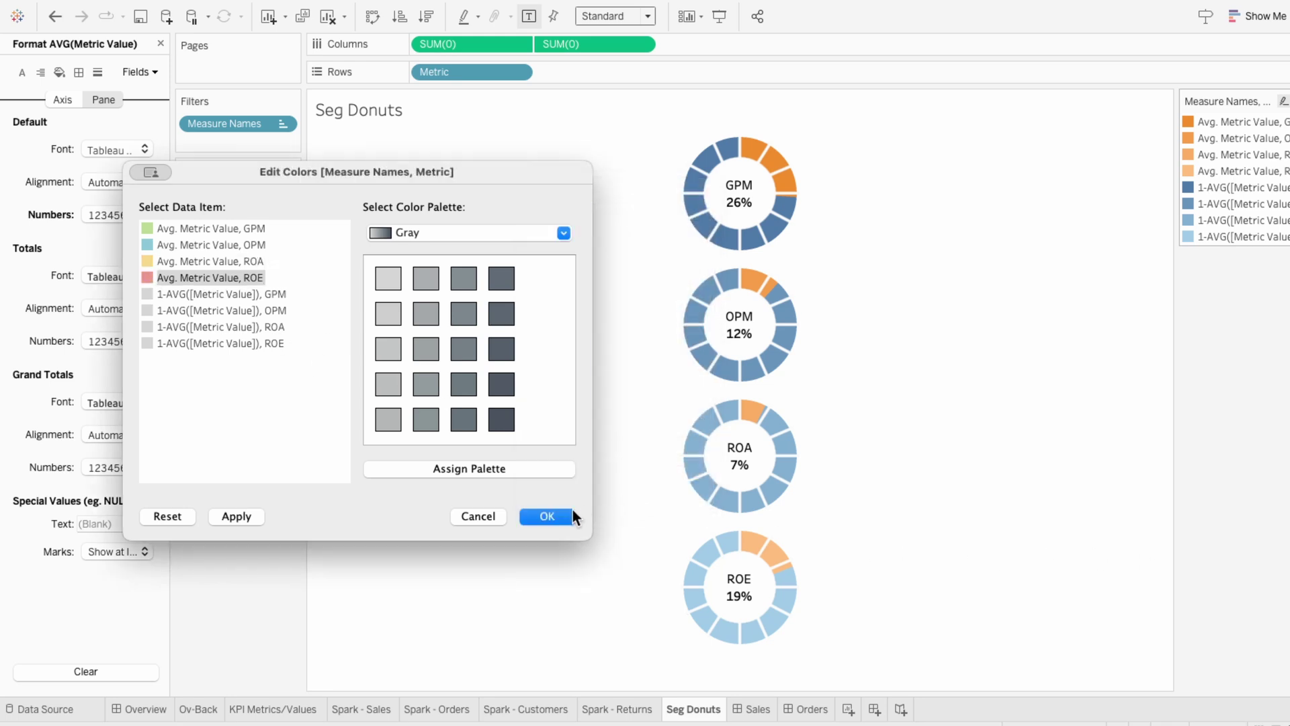
left_click(553, 514)
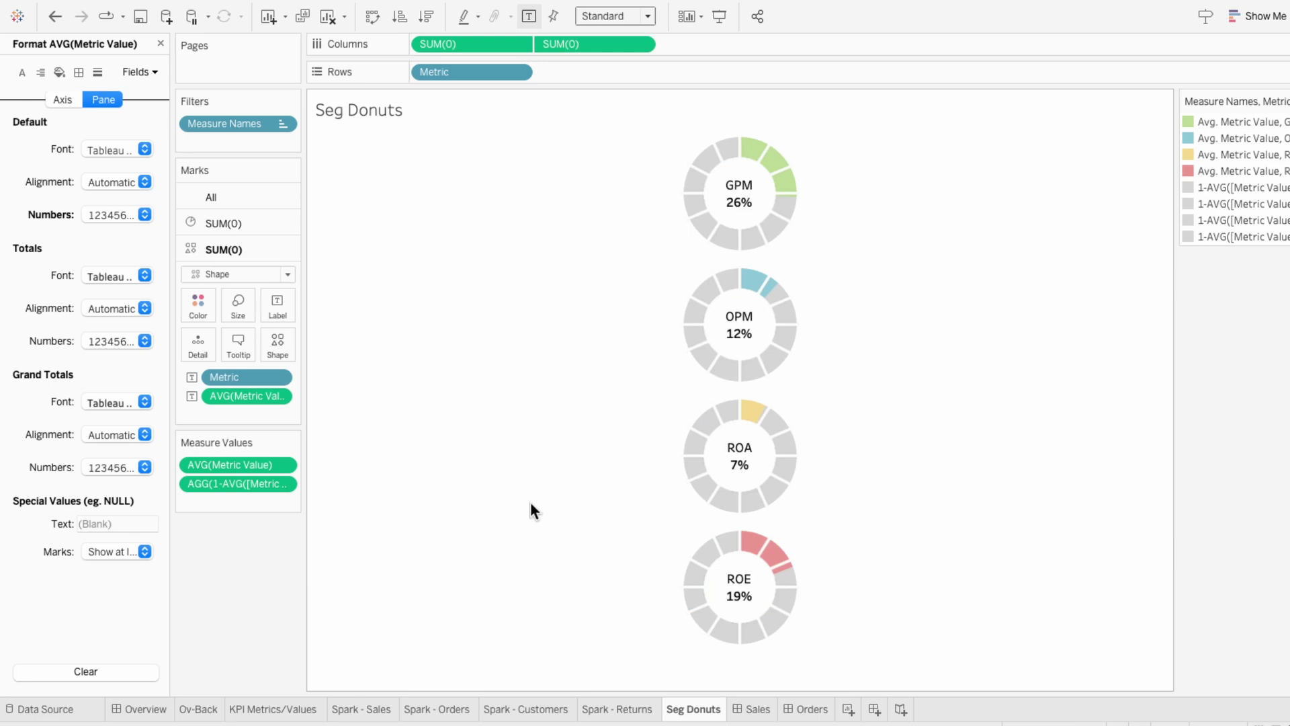
Set the <AVG(Metric Value)> percentage line of the center labels to Tableau Medium font.
left_click(160, 43)
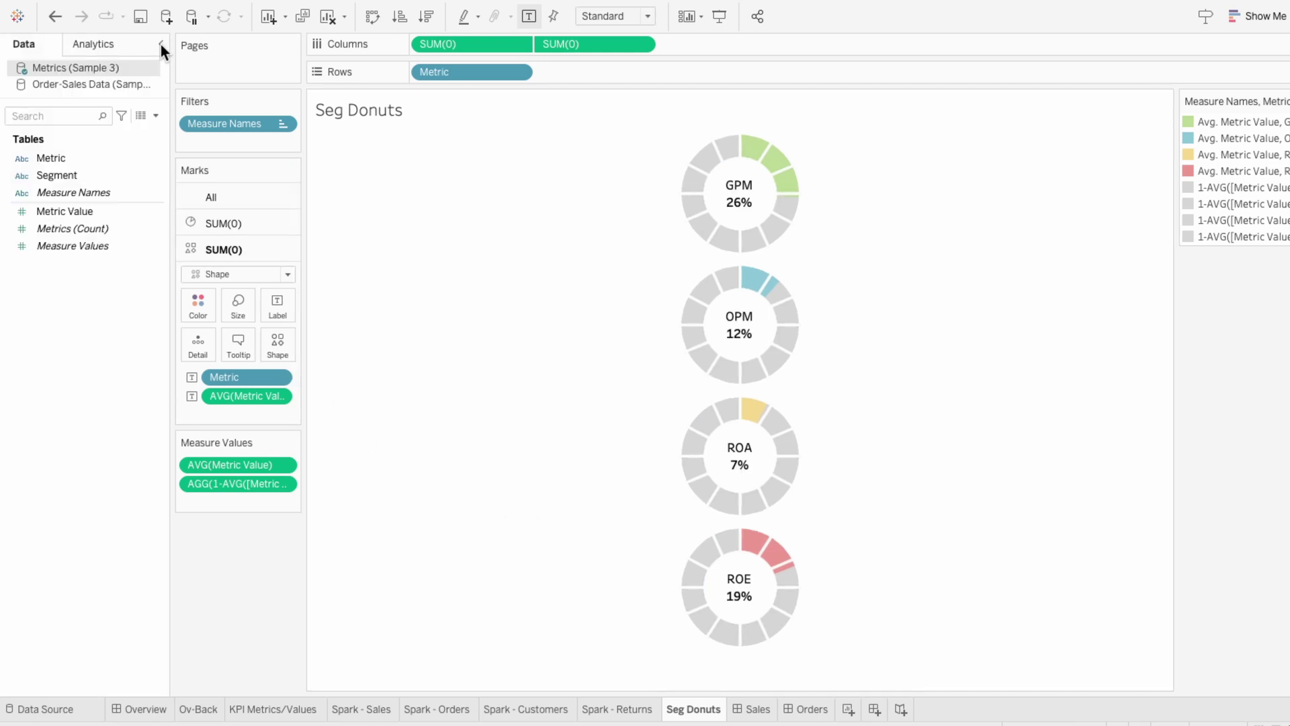
left_click(285, 303)
left_click(439, 390)
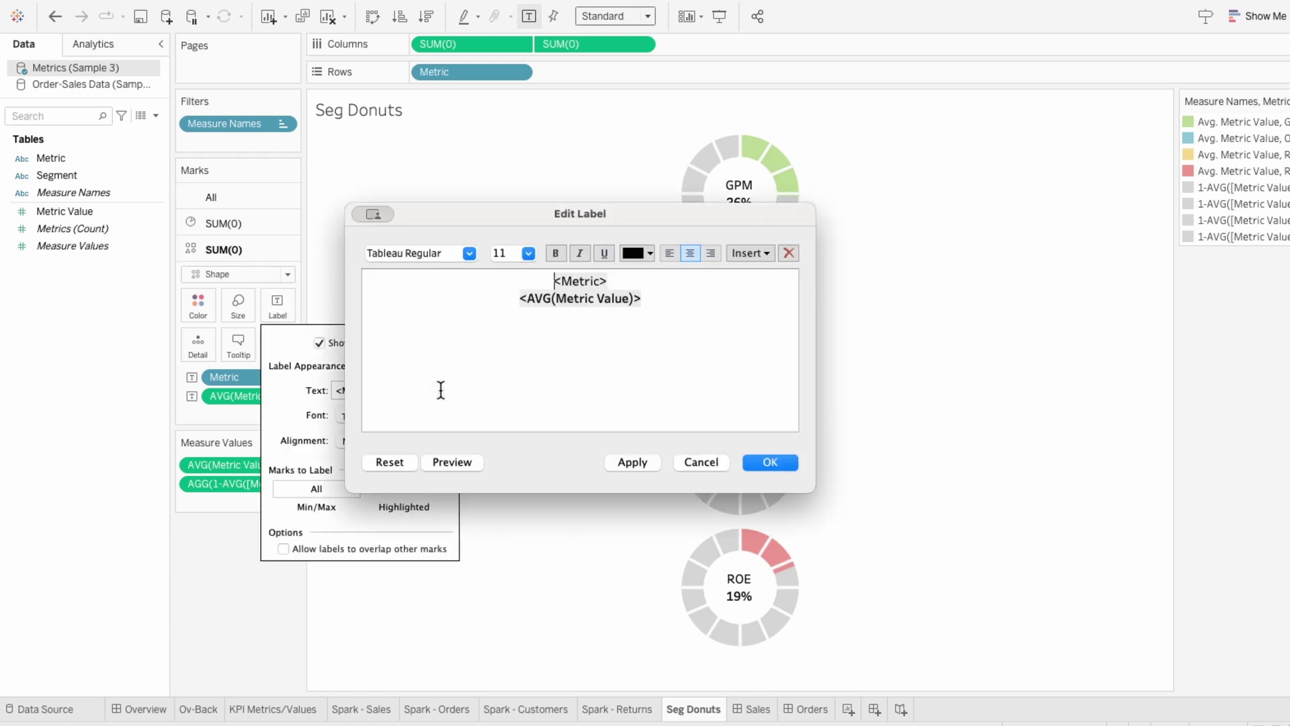
left_click(479, 298)
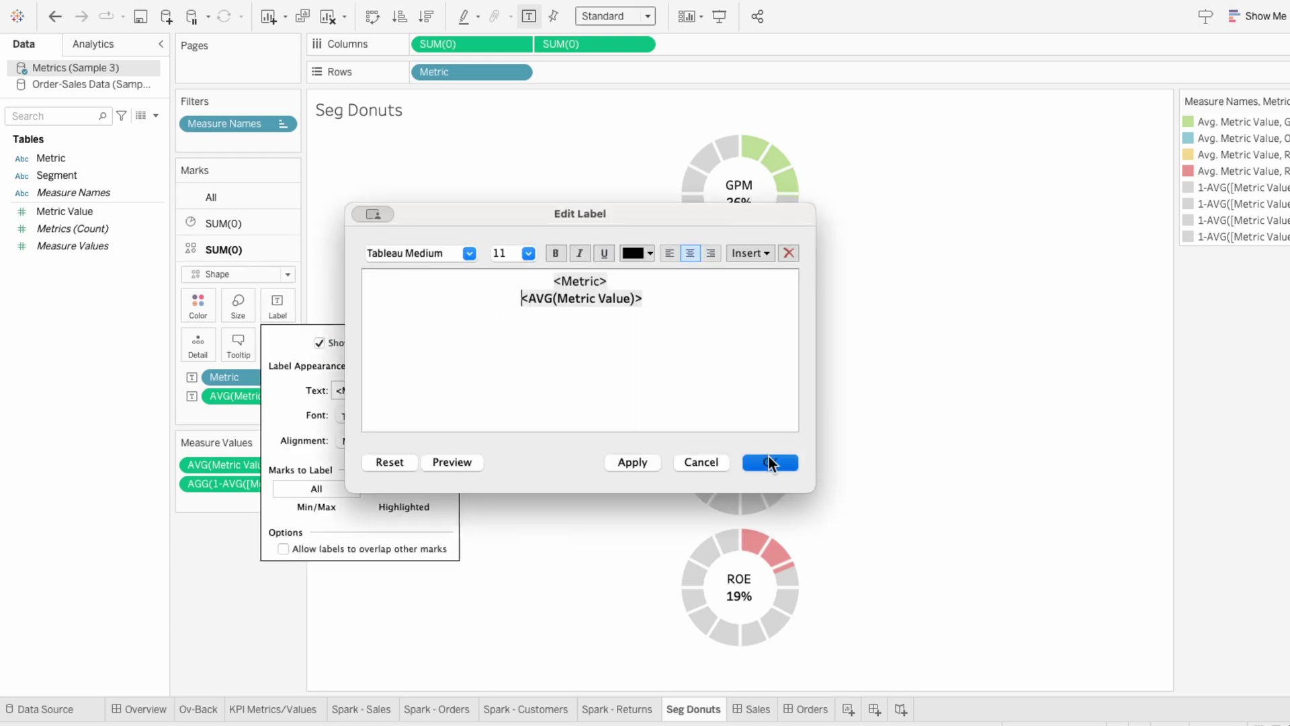
left_click(769, 461)
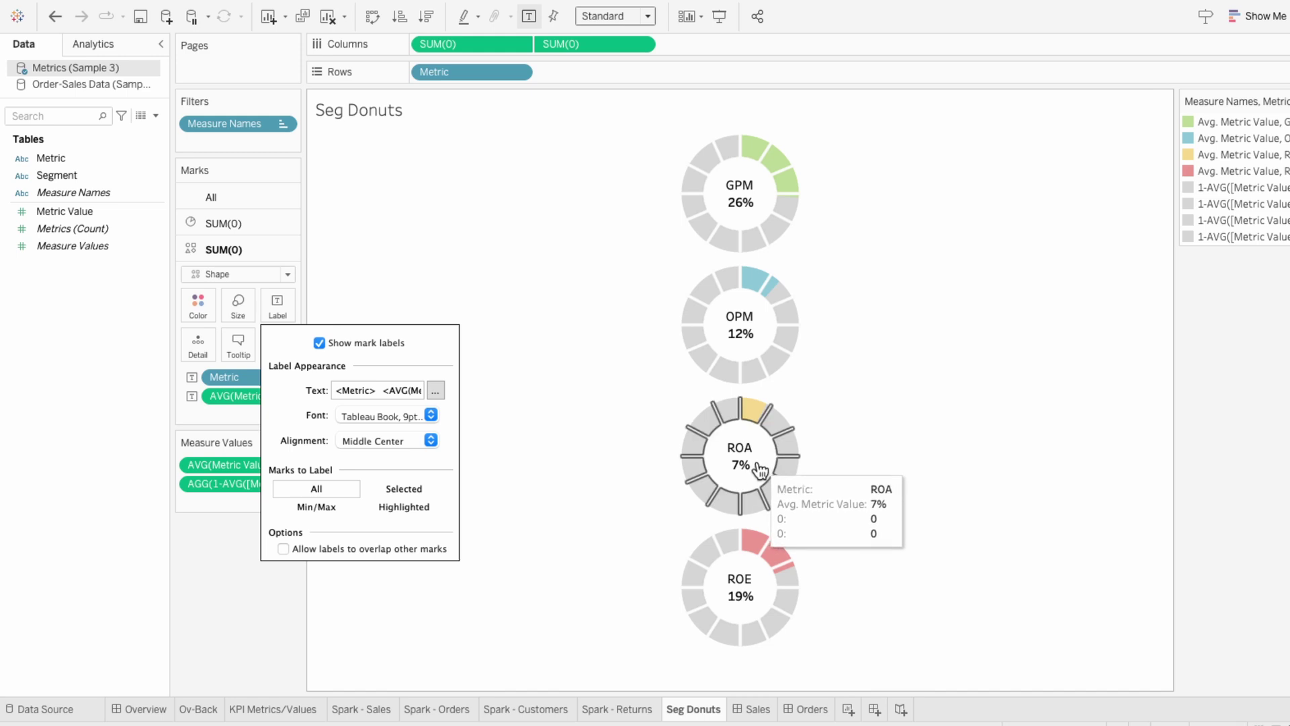
Close the label settings to view the finished donuts: GPM 26%, OPM 12%, ROA 7%, ROE 19%.
left_click(269, 655)
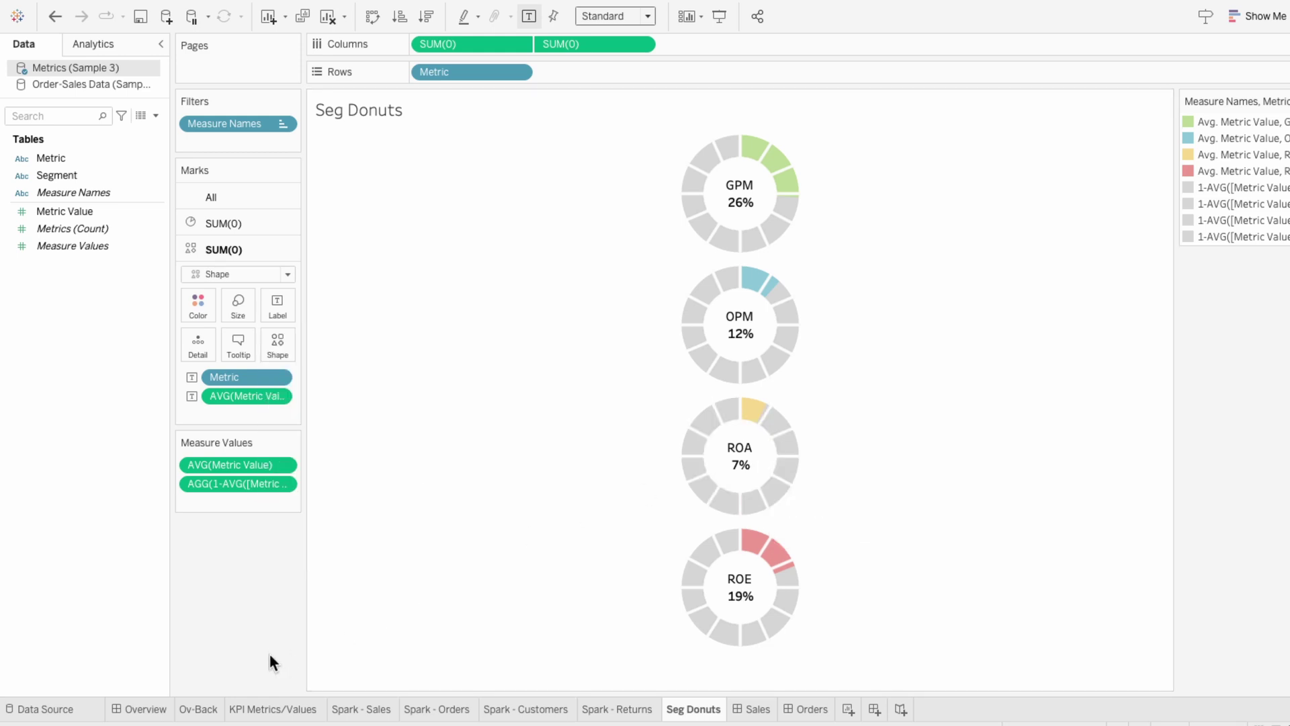